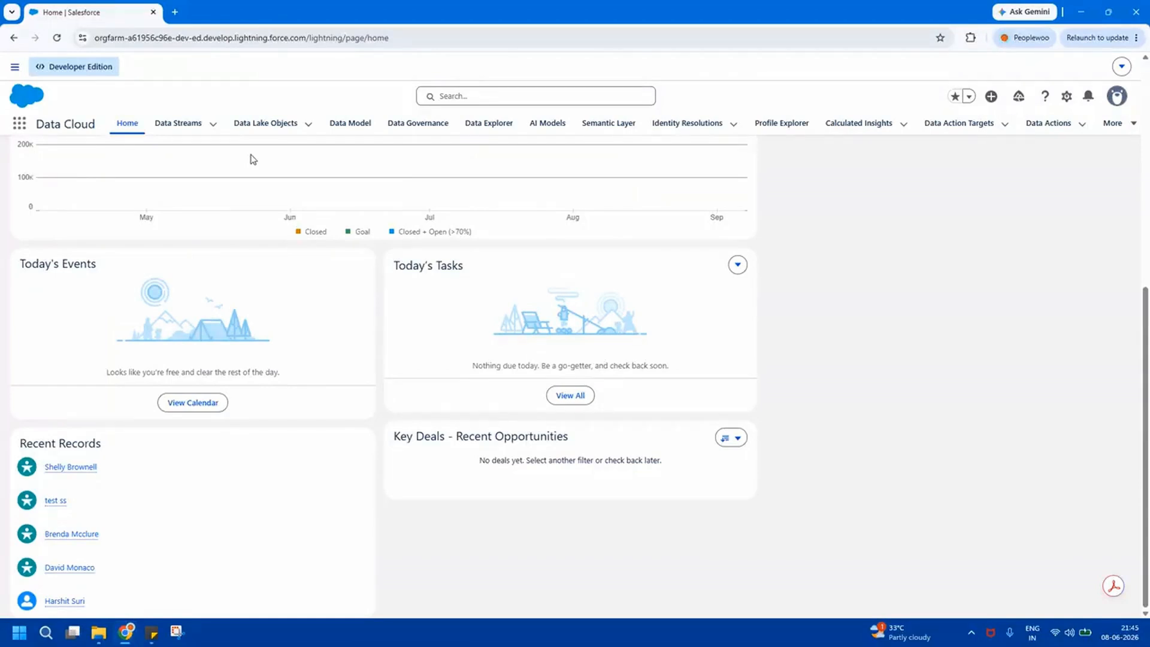
# Open the Salesforce CRM integration page in Data Cloud Setup.
pyautogui.click(1066, 97)
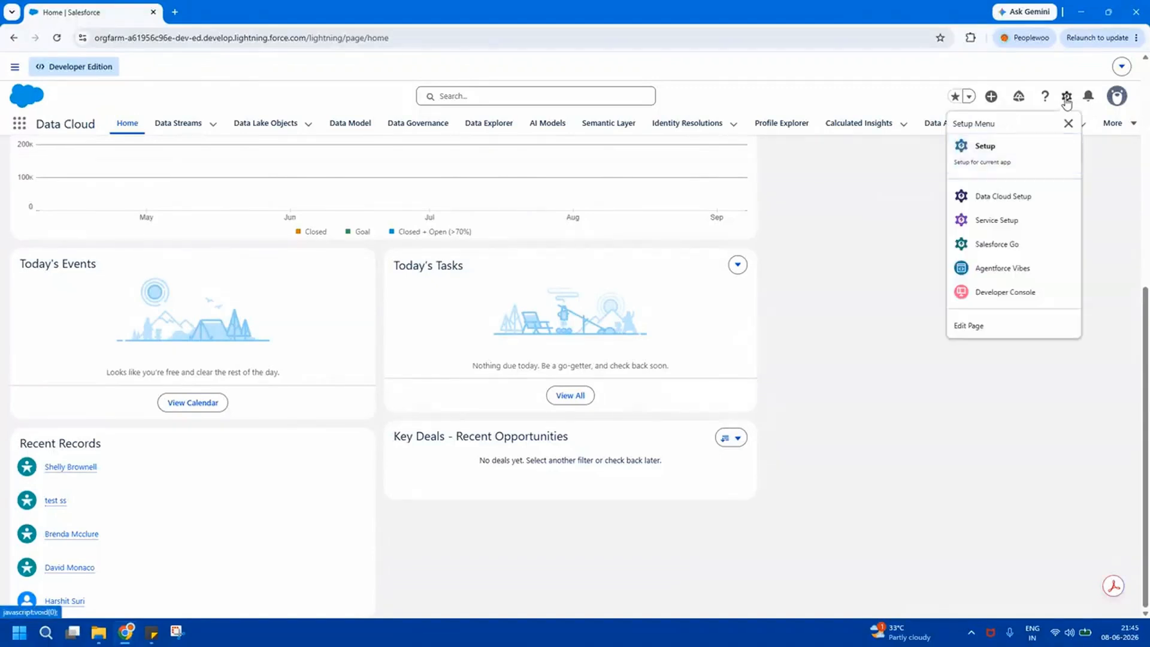
pyautogui.click(1004, 197)
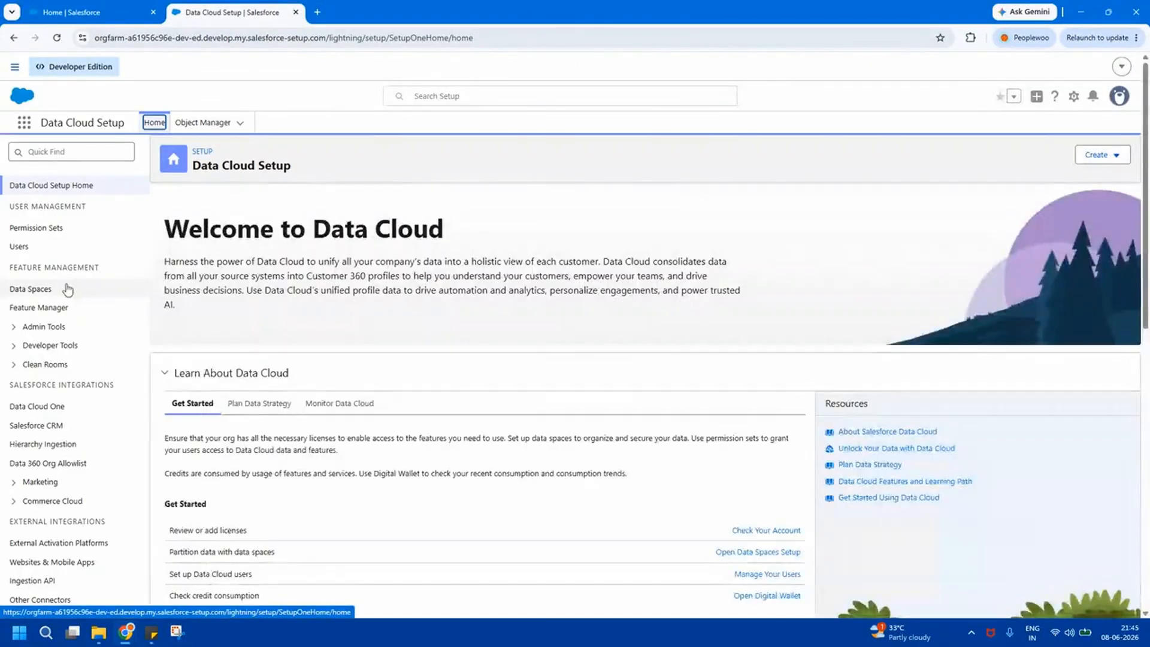
pyautogui.click(32, 427)
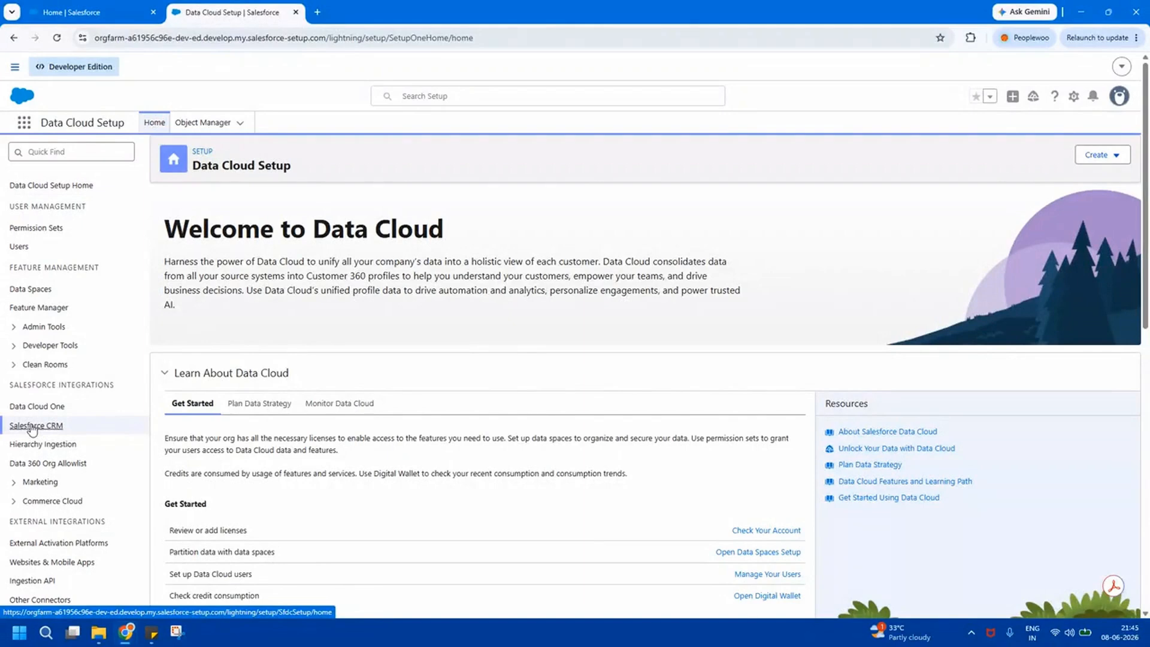
# Install the Service Cloud standard data bundle for all users and check the installation confirmation e-mail.
pyautogui.moveTo(173, 390); pyautogui.dragTo(257, 394)
pyautogui.click(1126, 390)
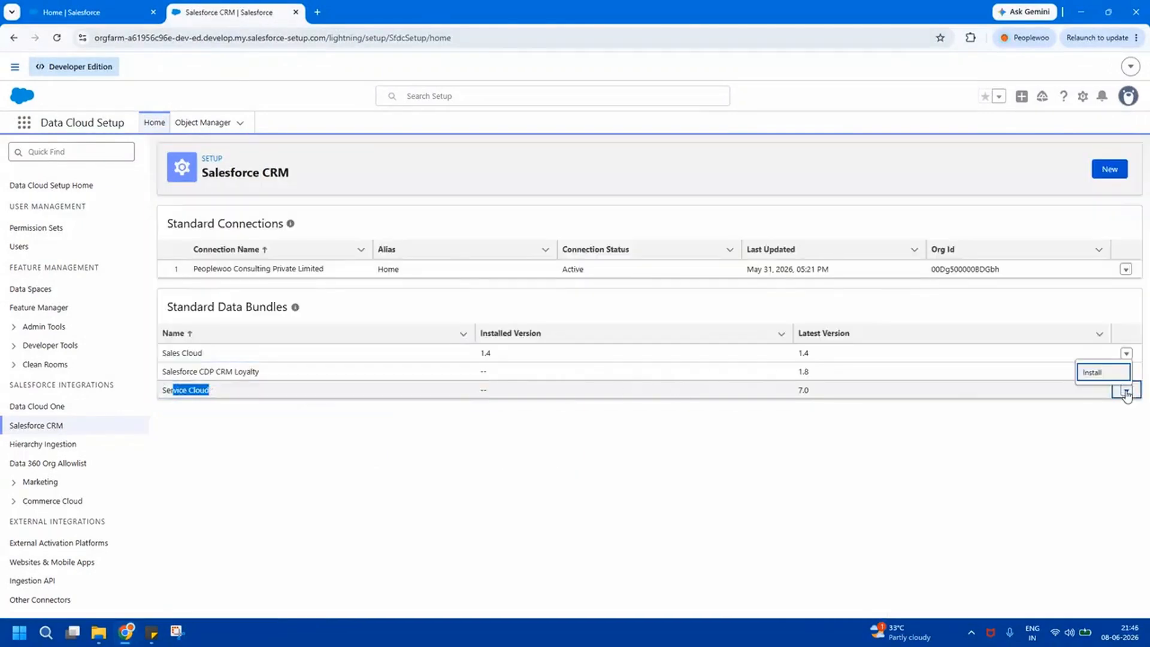
pyautogui.click(1094, 379)
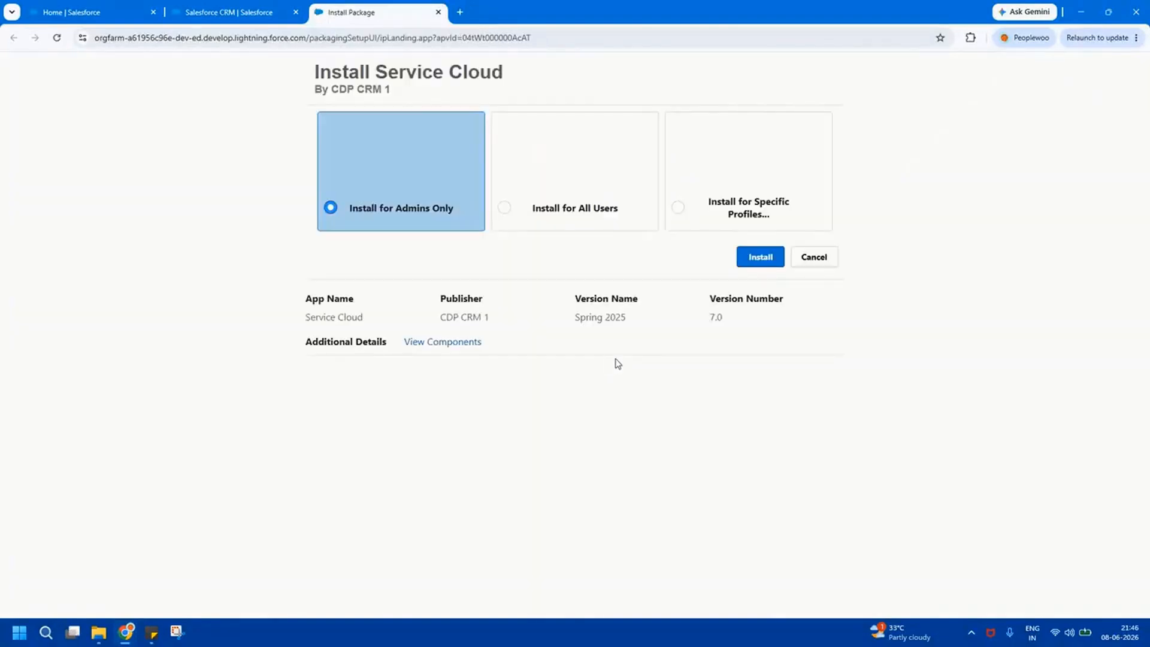
pyautogui.click(581, 213)
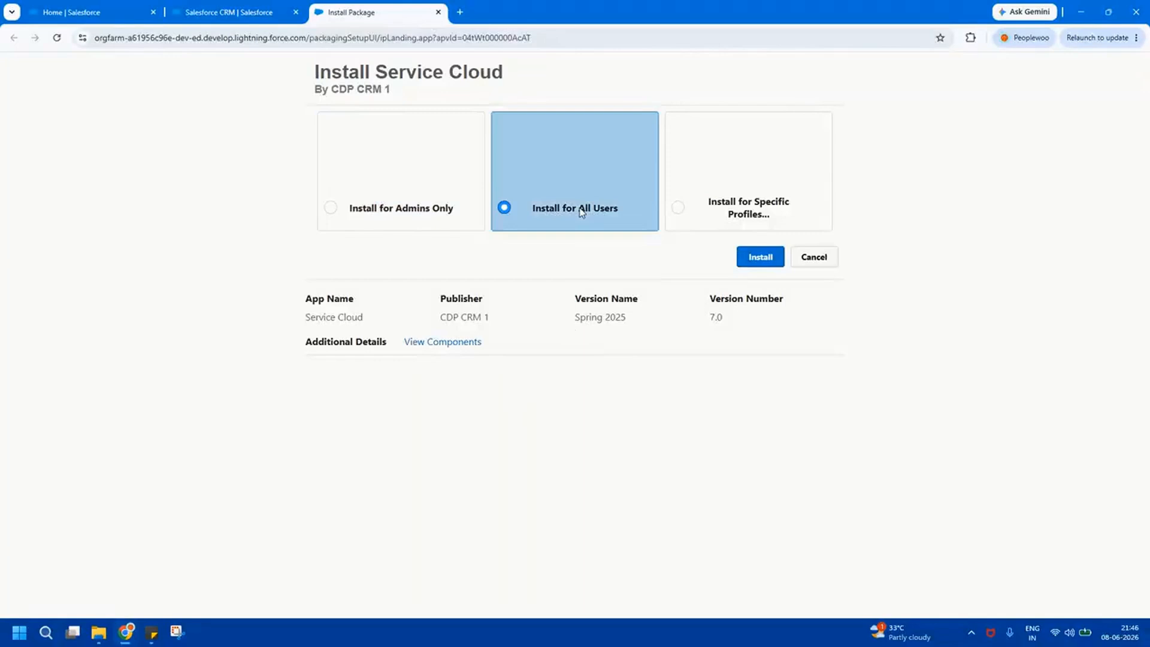
pyautogui.click(765, 260)
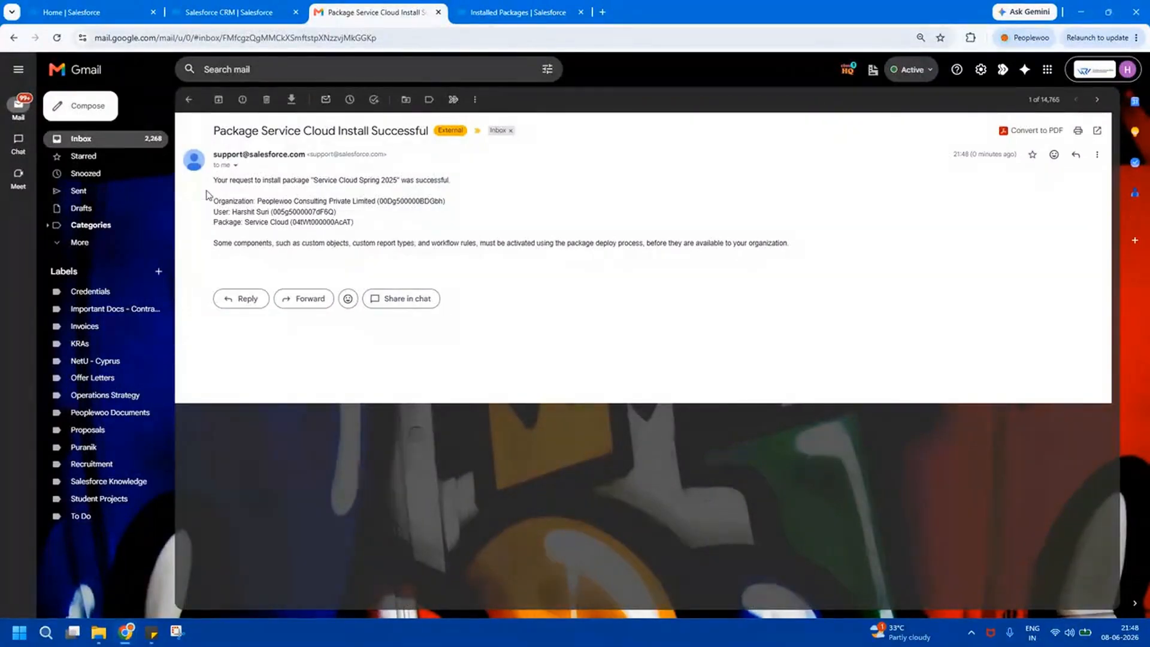
pyautogui.moveTo(211, 178); pyautogui.dragTo(831, 260)
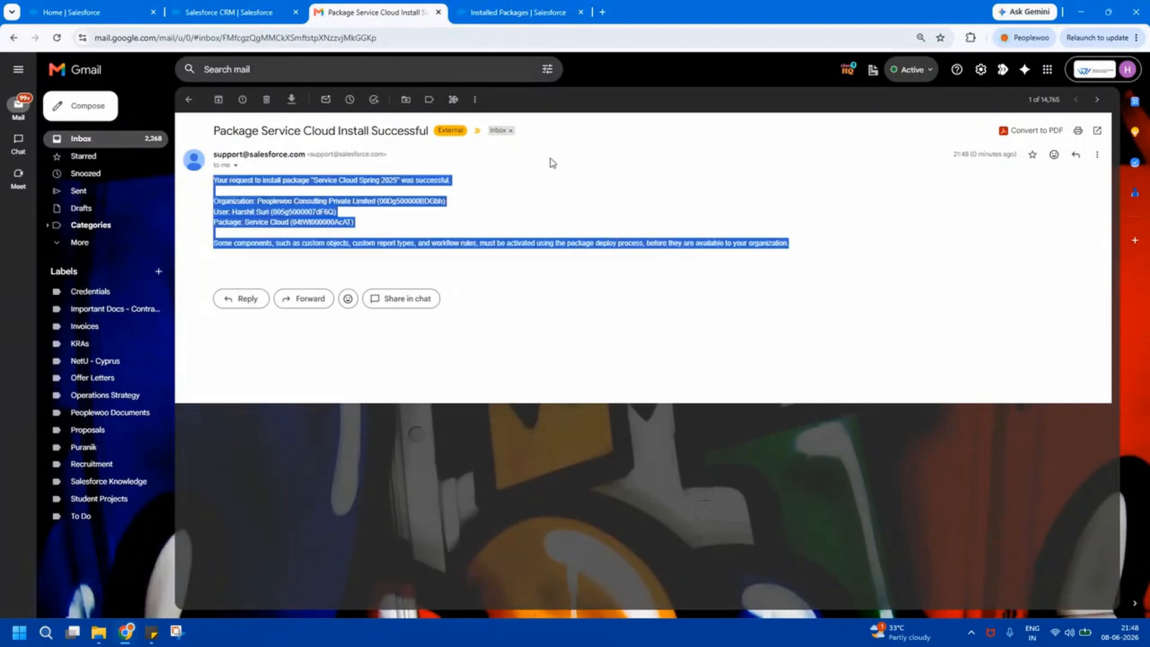
pyautogui.click(439, 12)
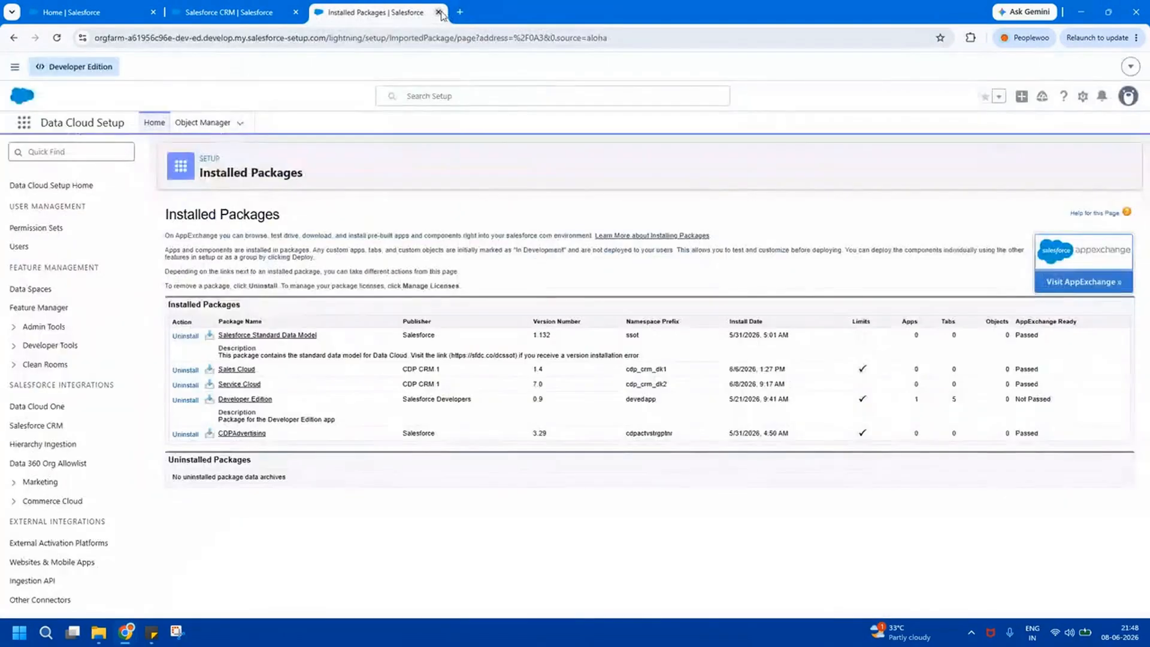
# Find the Data Cloud app by searching for "data c" and open it.
pyautogui.click(22, 123)
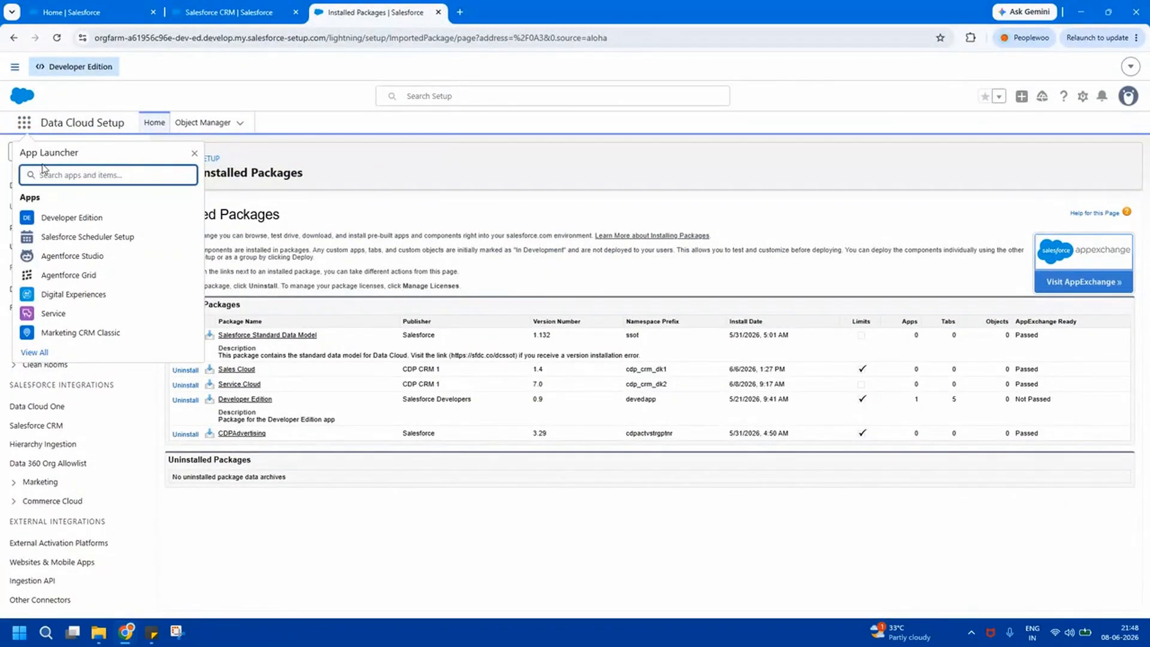
pyautogui.write('data 3')
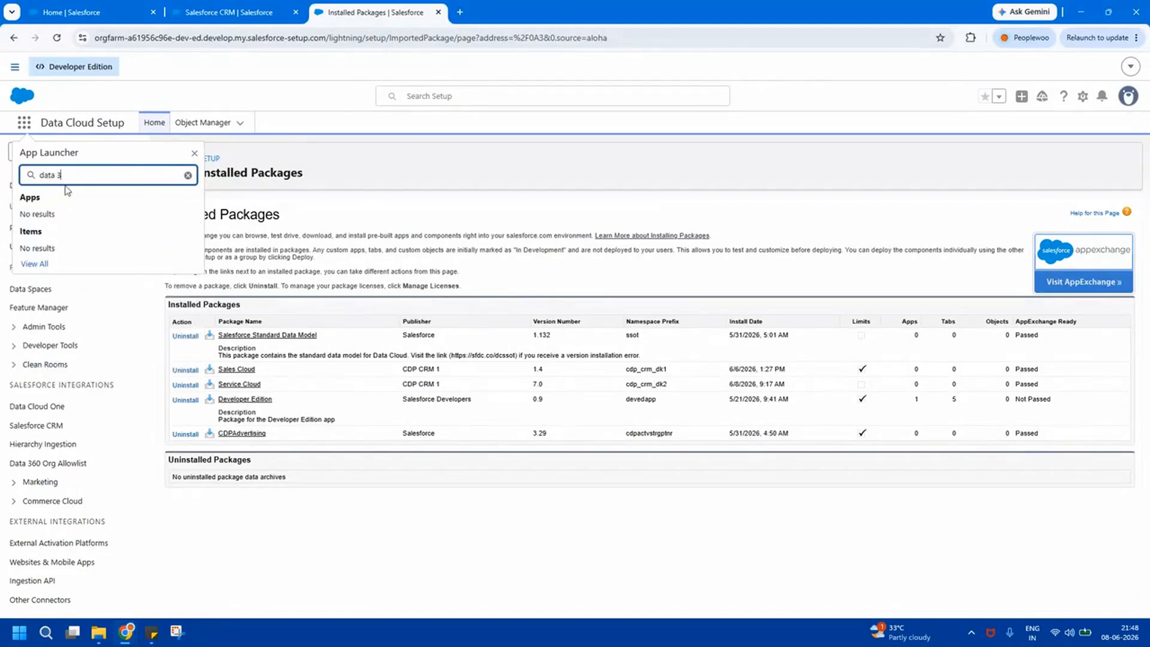
pyautogui.press('BackSpace')
pyautogui.write('c')
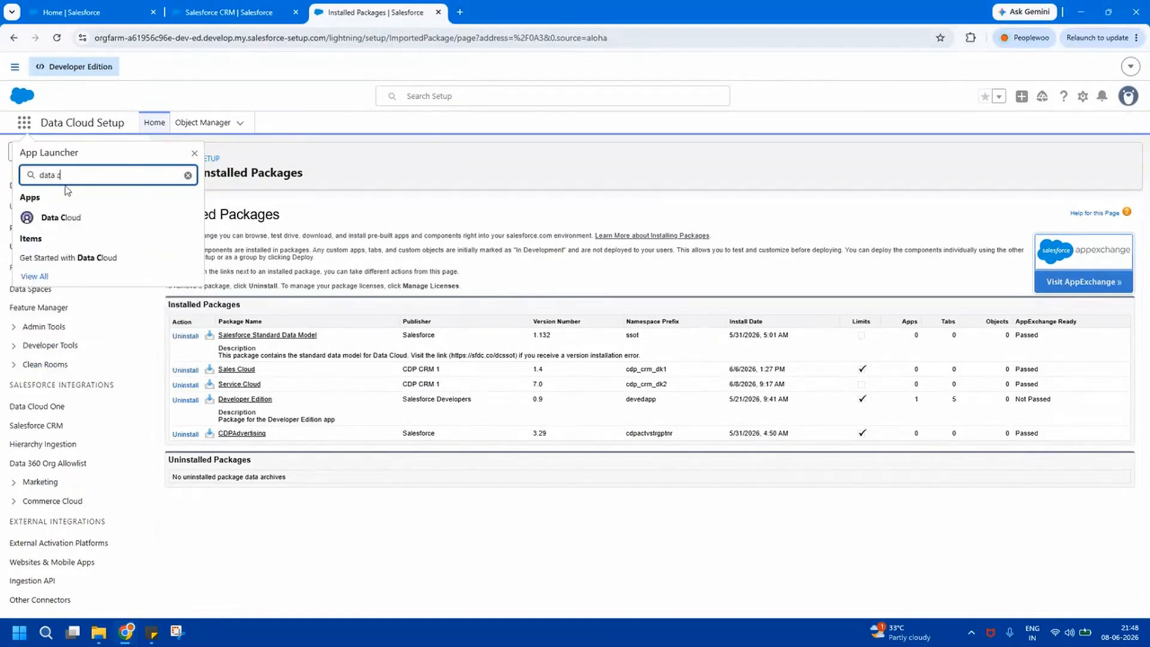
pyautogui.click(53, 218)
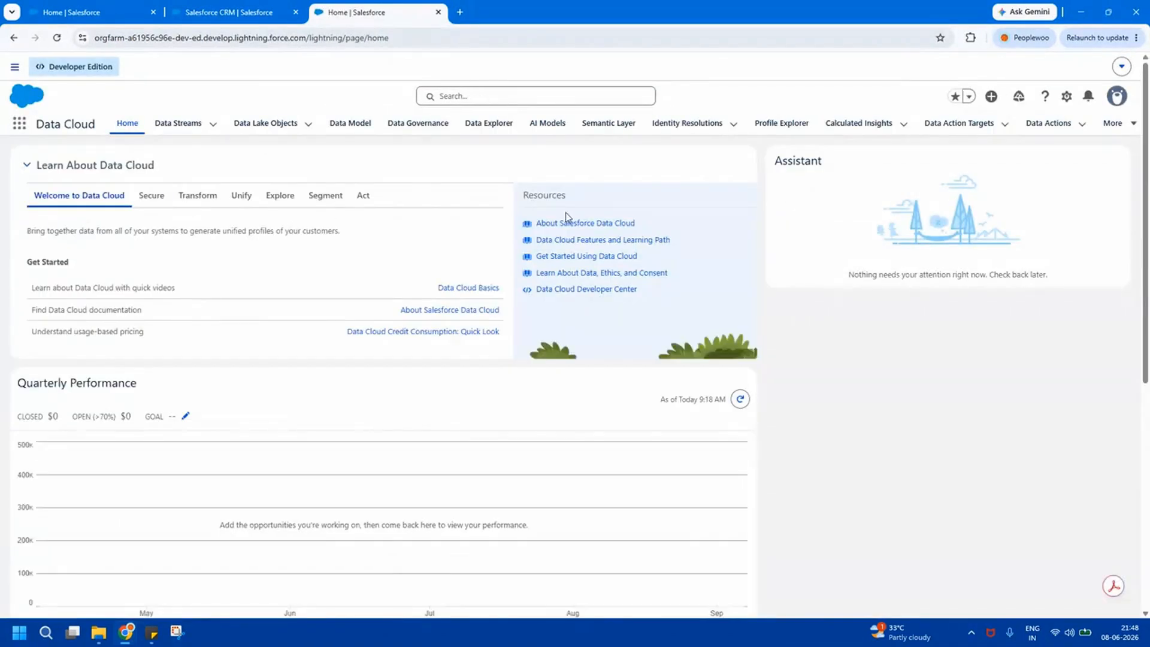
# Start a new data stream with Salesforce CRM as the connected source.
pyautogui.click(179, 125)
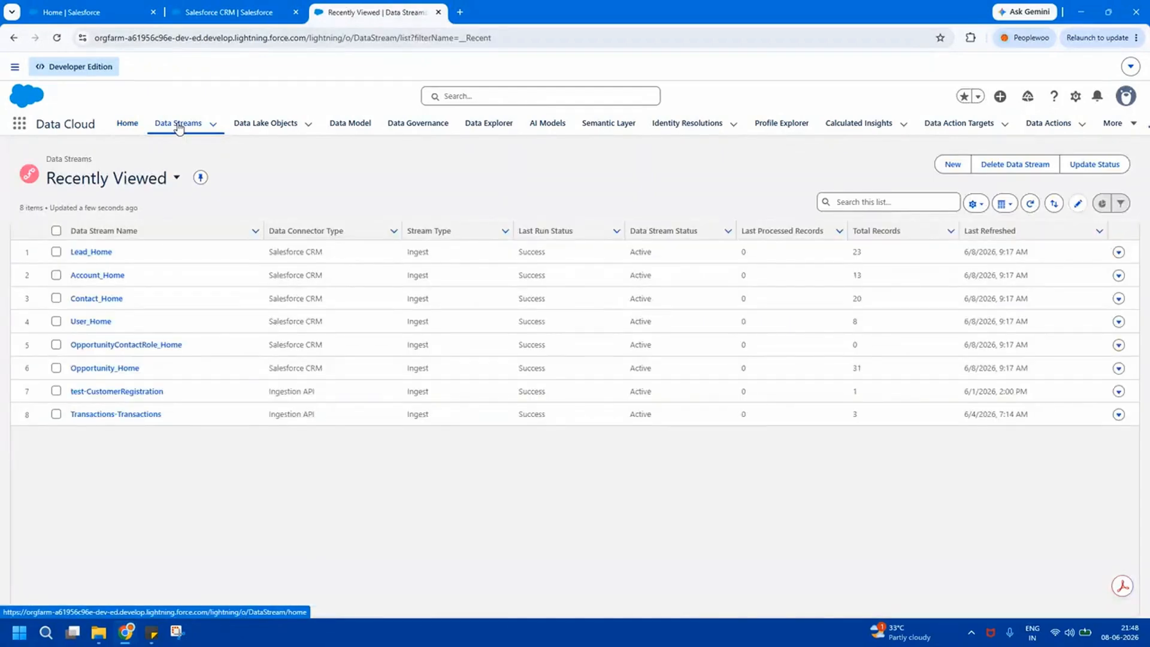
pyautogui.click(950, 165)
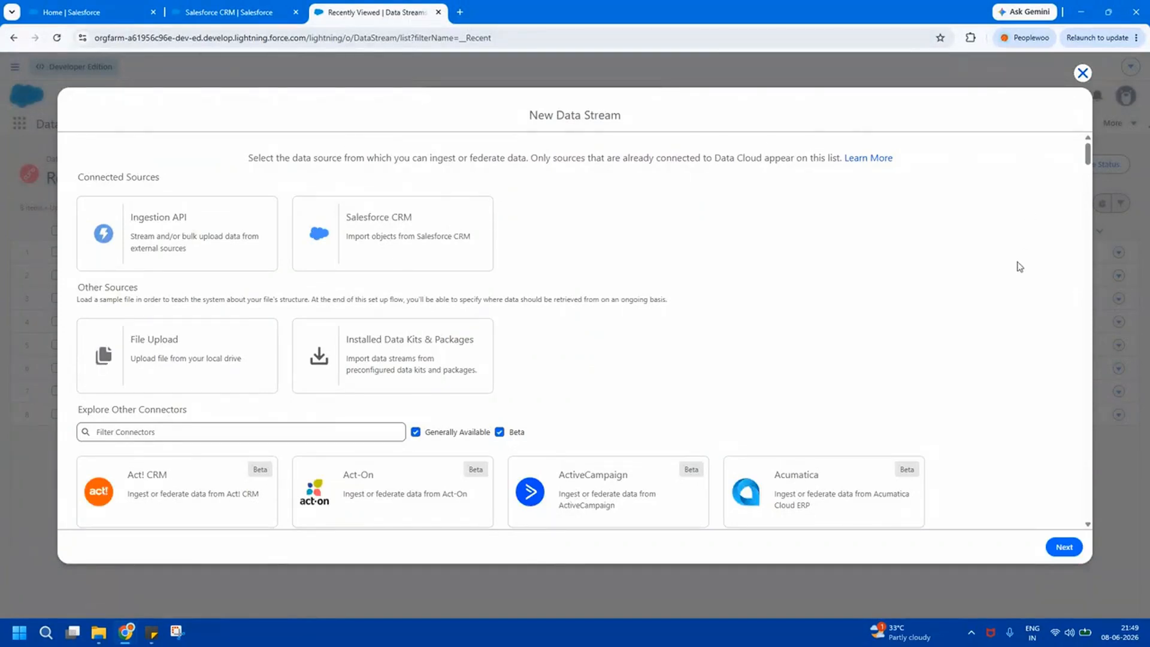
pyautogui.click(384, 240)
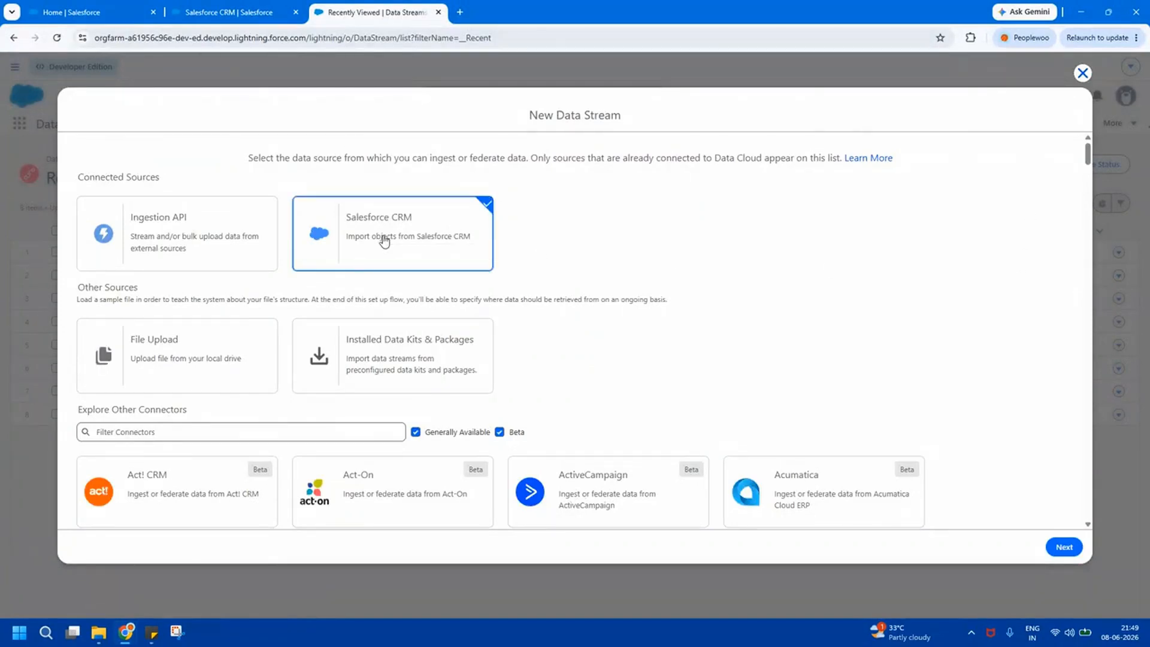
pyautogui.click(1074, 546)
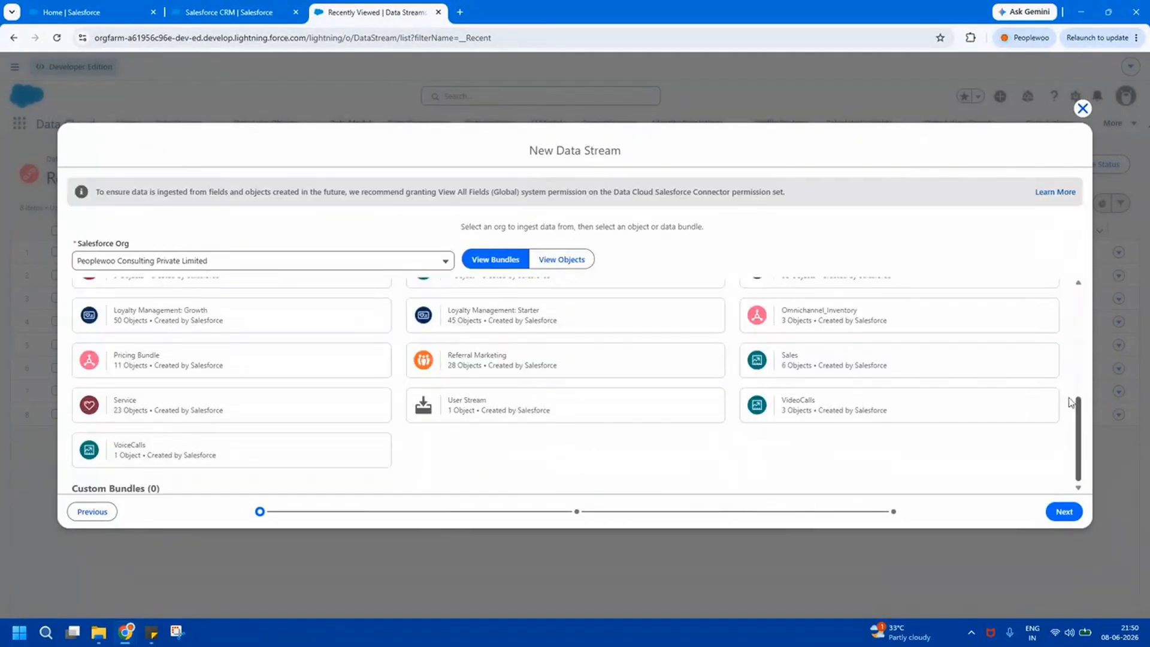
# Open the details of the Service standard bundle and examine the objects it includes.
pyautogui.moveTo(1072, 400); pyautogui.dragTo(1076, 453)
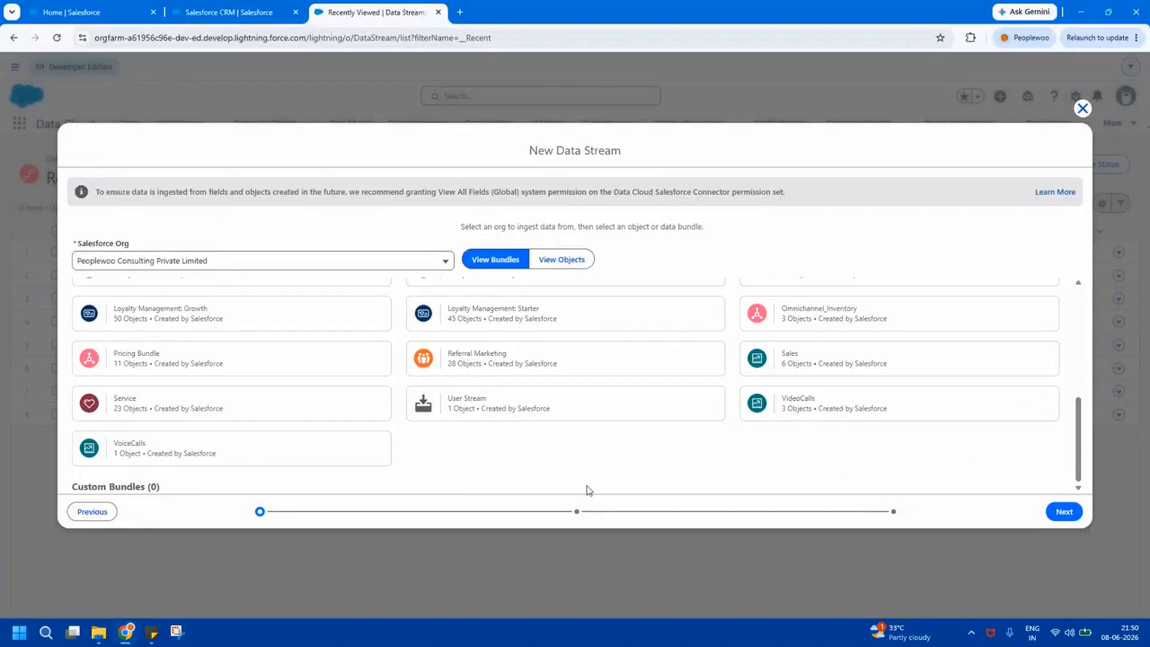
pyautogui.click(239, 411)
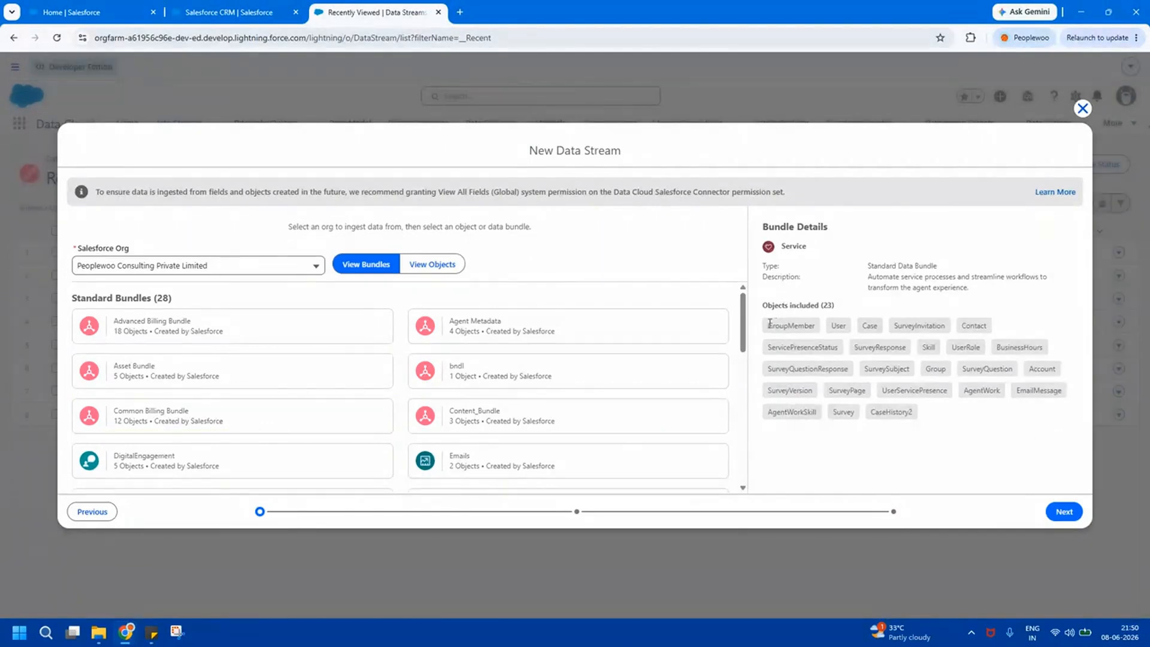
pyautogui.moveTo(769, 323); pyautogui.dragTo(984, 436)
pyautogui.click(984, 436)
pyautogui.doubleClick(837, 324)
pyautogui.doubleClick(974, 325)
pyautogui.doubleClick(935, 366)
pyautogui.doubleClick(928, 346)
pyautogui.doubleClick(986, 349)
pyautogui.doubleClick(841, 413)
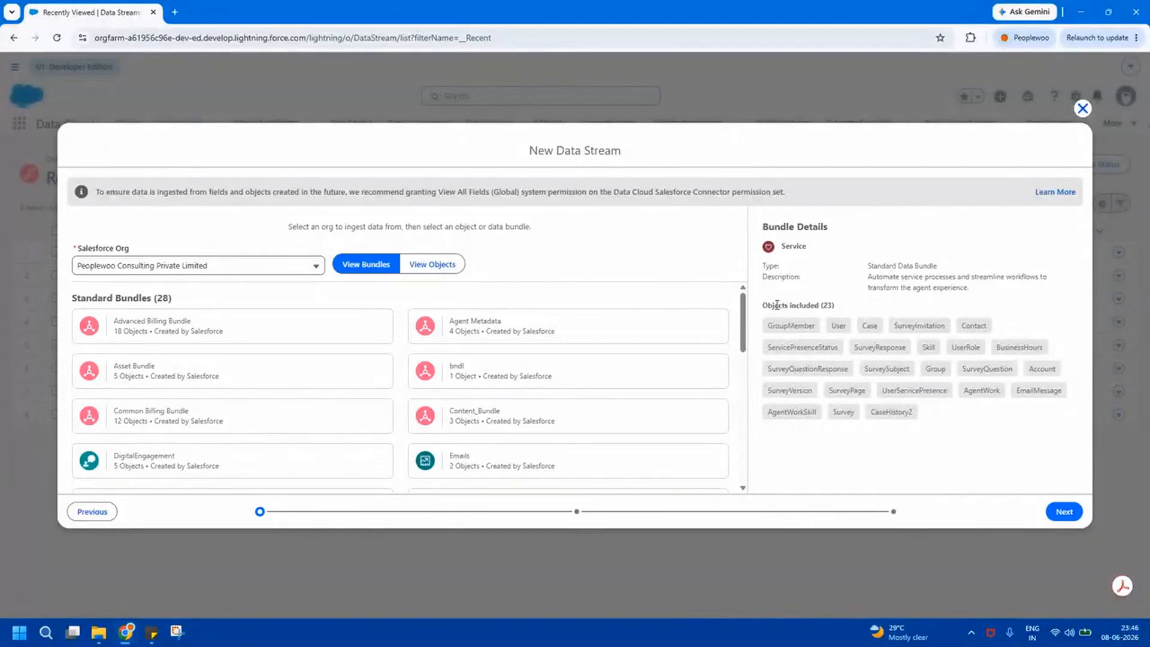
pyautogui.moveTo(822, 307); pyautogui.dragTo(839, 309)
pyautogui.moveTo(801, 306); pyautogui.dragTo(963, 425)
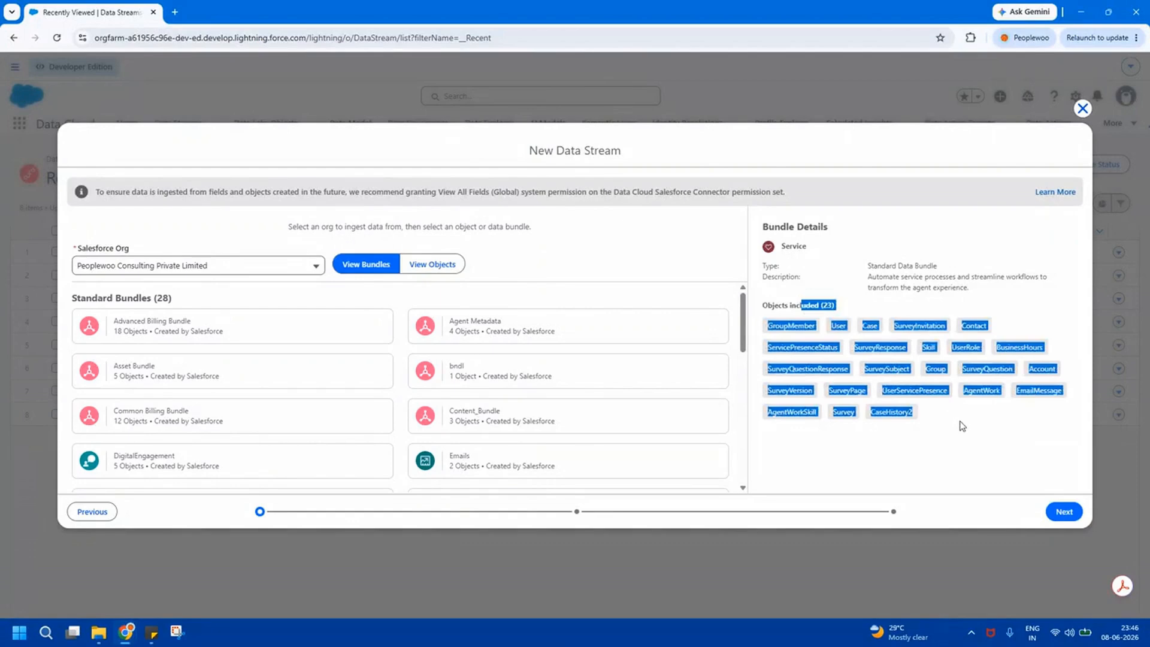
pyautogui.click(961, 425)
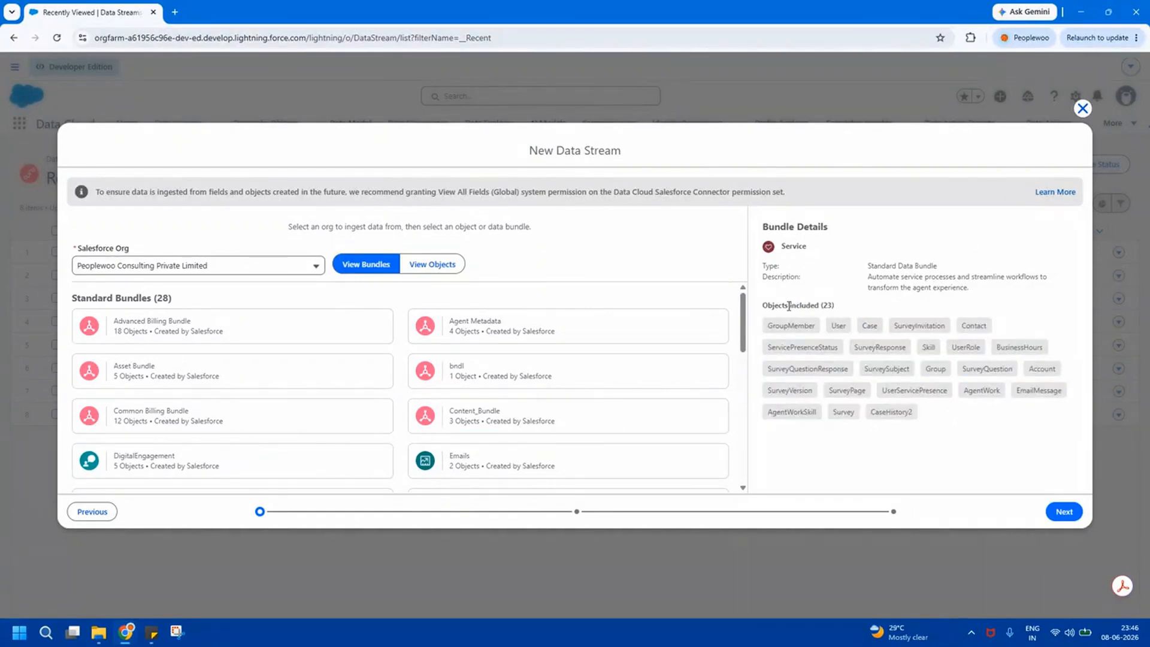
pyautogui.moveTo(788, 306); pyautogui.dragTo(967, 413)
pyautogui.click(975, 287)
pyautogui.doubleClick(871, 324)
pyautogui.moveTo(789, 325); pyautogui.dragTo(919, 428)
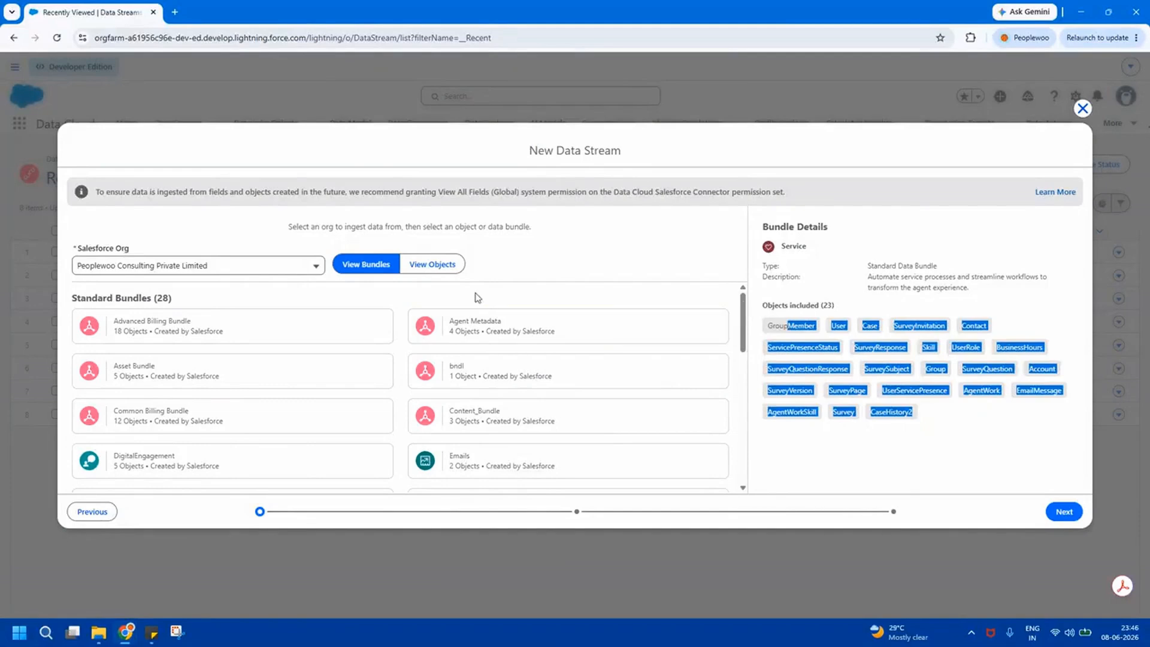
# Choose the individual Case object for the data stream, filtering the objects by "case", and continue to its configuration.
pyautogui.click(439, 268)
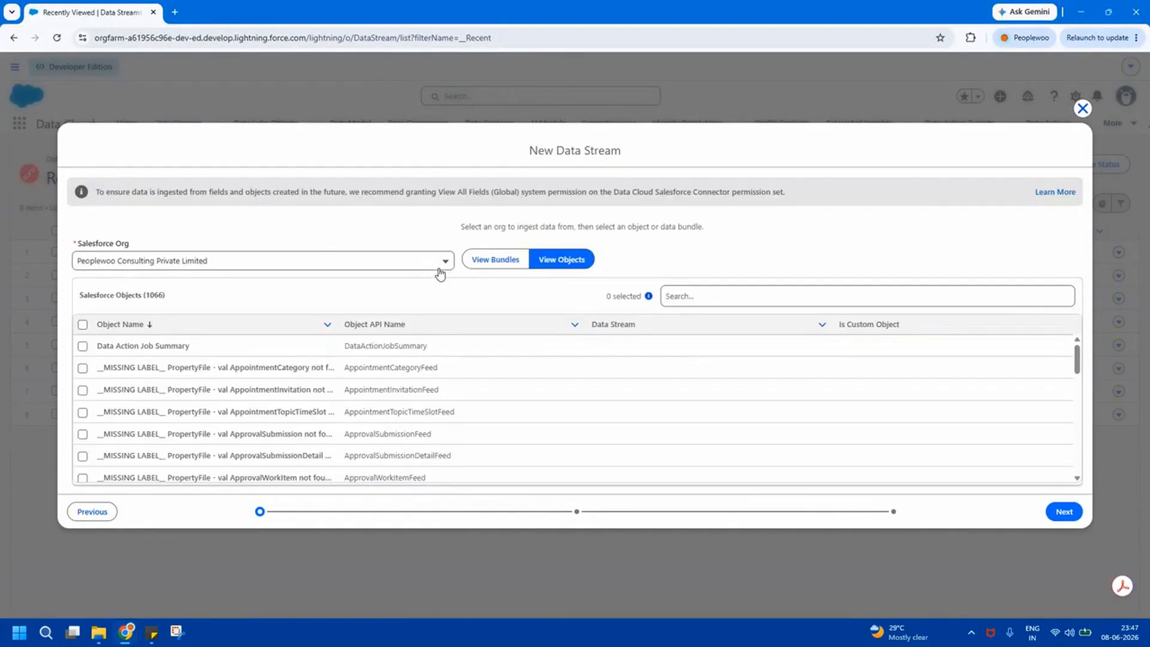
pyautogui.click(691, 296)
pyautogui.write('case')
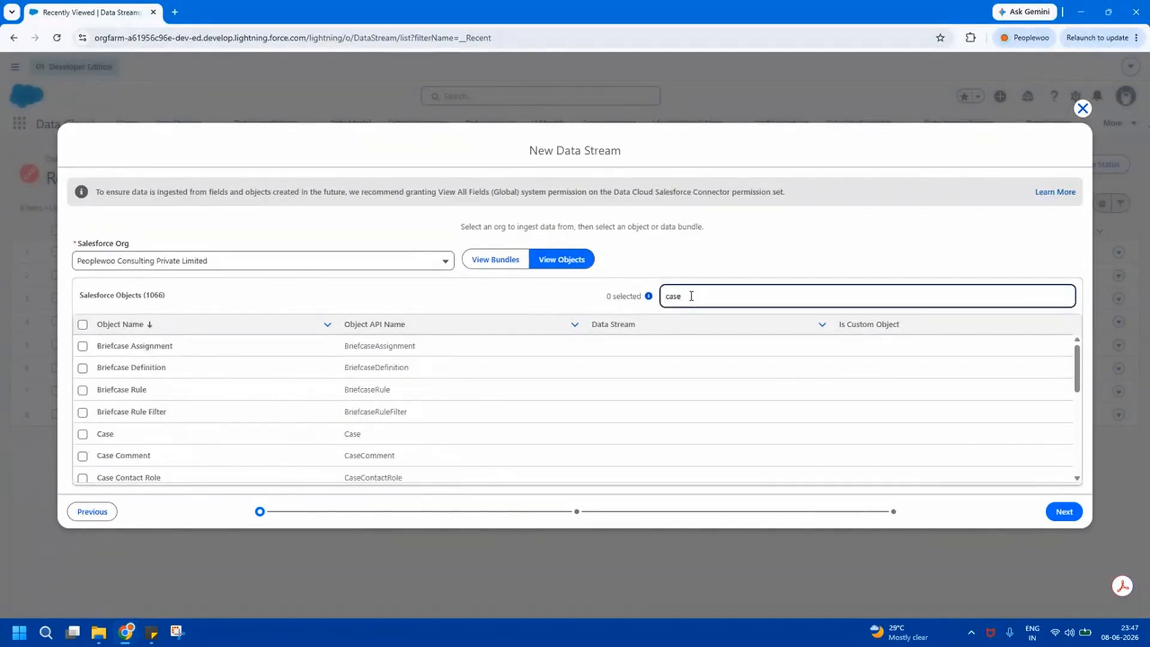
pyautogui.click(83, 434)
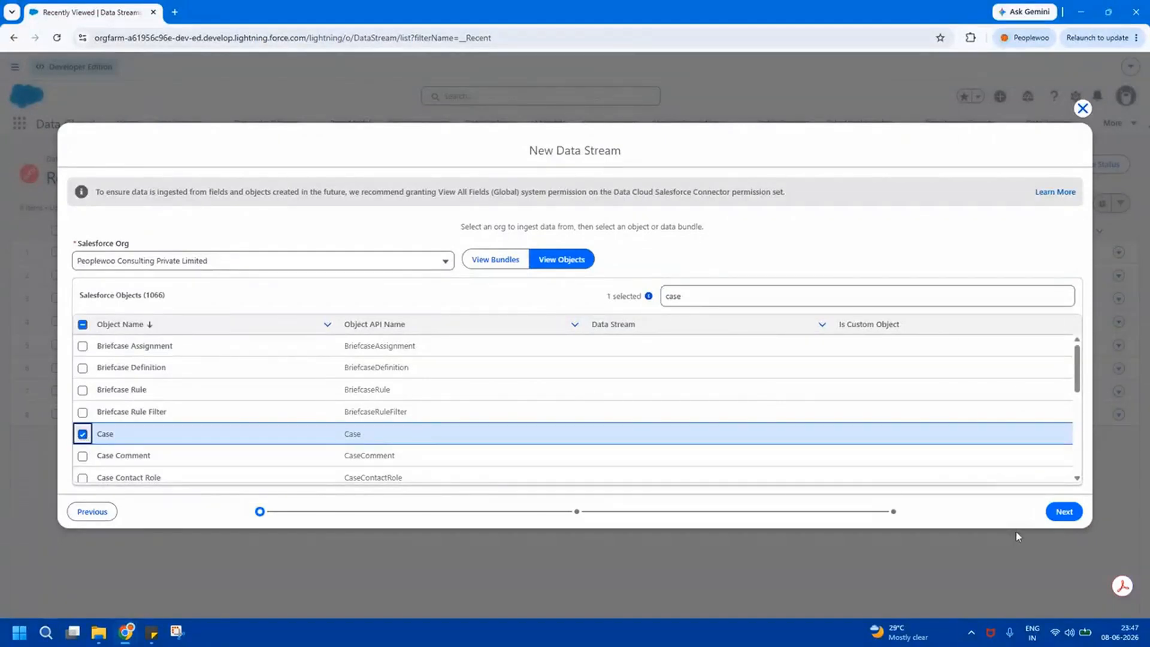
pyautogui.click(1064, 510)
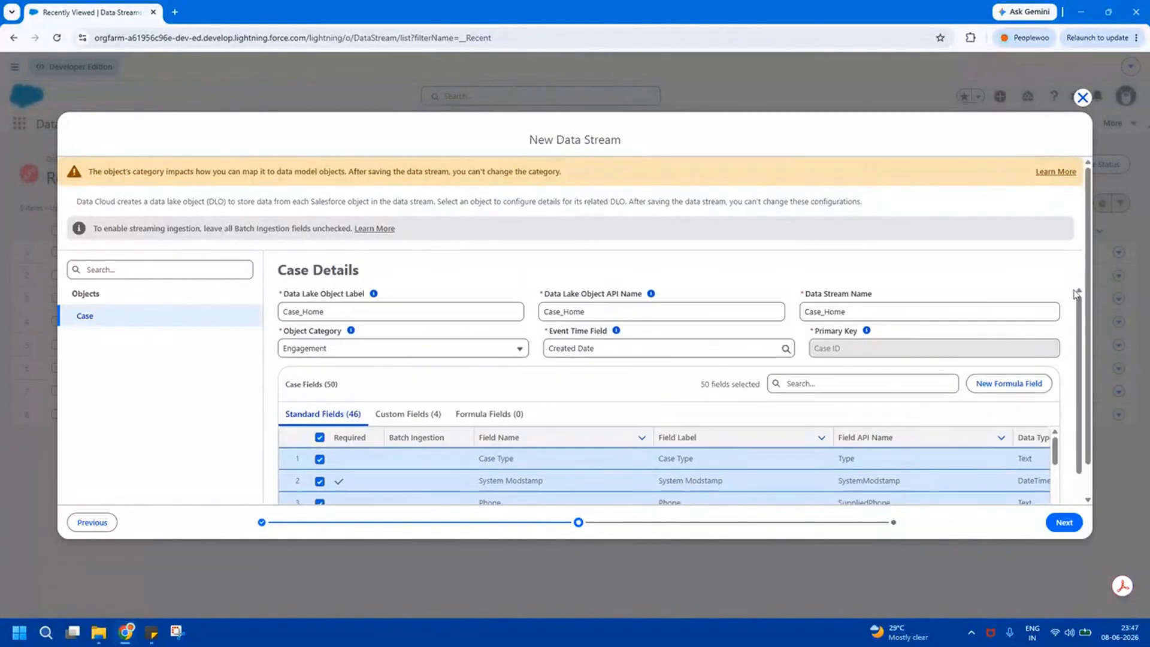
# Examine the Case details: the standard field list, the data lake object label and the available event time fields.
pyautogui.scroll(-1, 1071, 368)
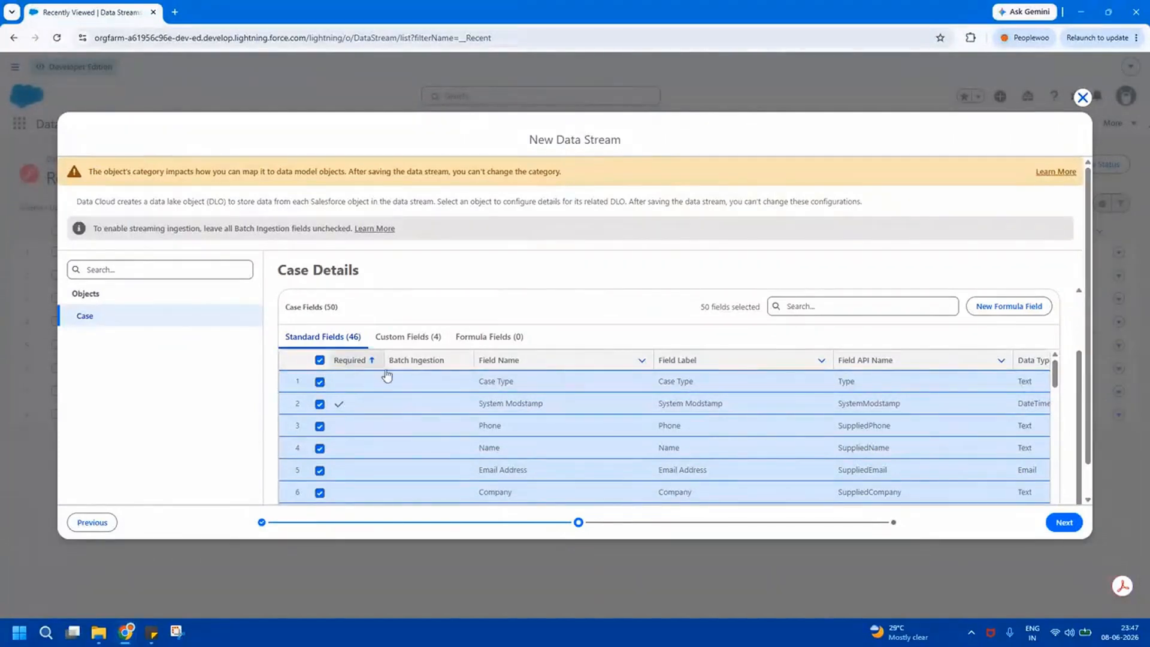
pyautogui.moveTo(1055, 377)
pyautogui.mouseDown()
pyautogui.moveTo(1052, 524)
pyautogui.moveTo(1056, 364)
pyautogui.mouseUp()
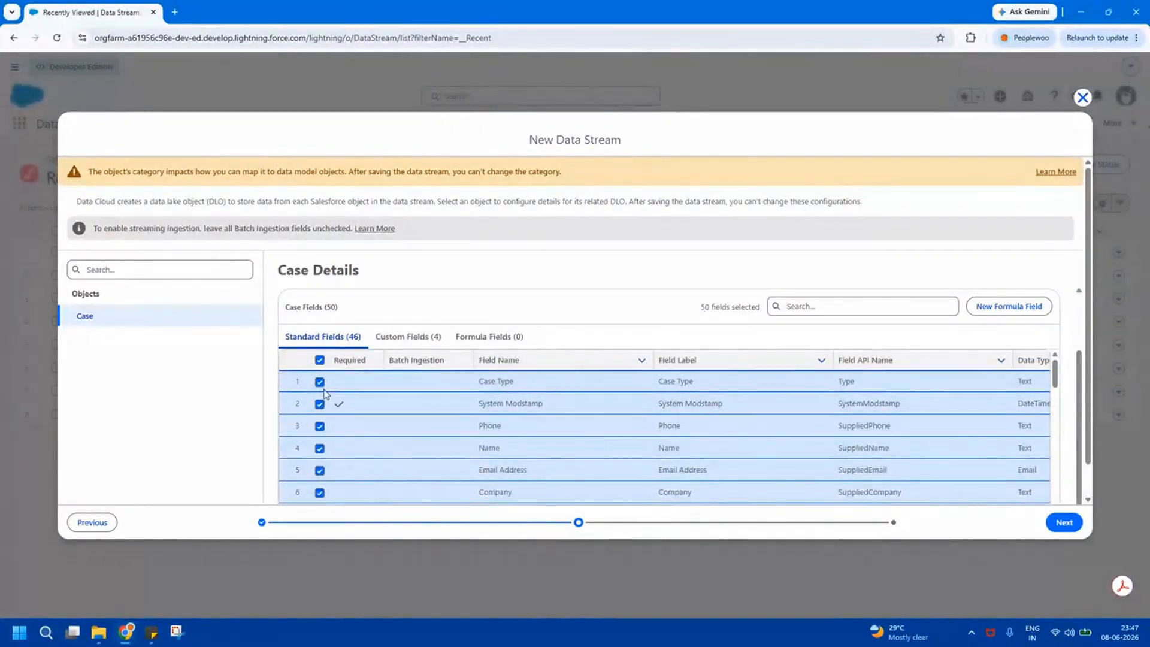
pyautogui.scroll(2, 319, 440)
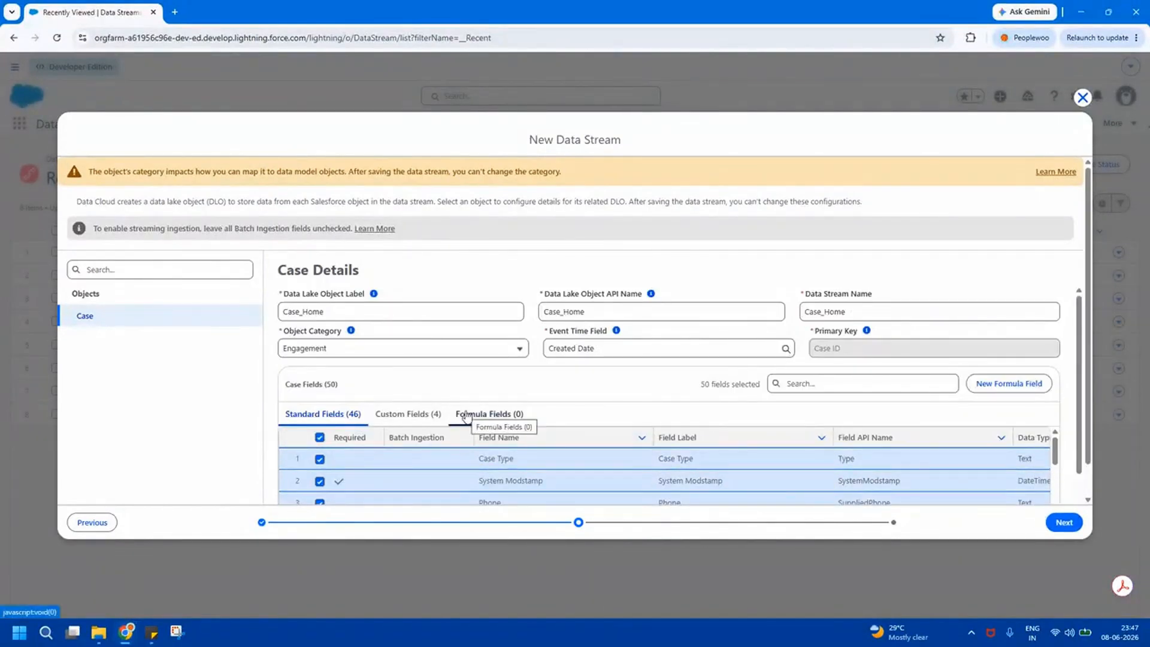
pyautogui.doubleClick(298, 312)
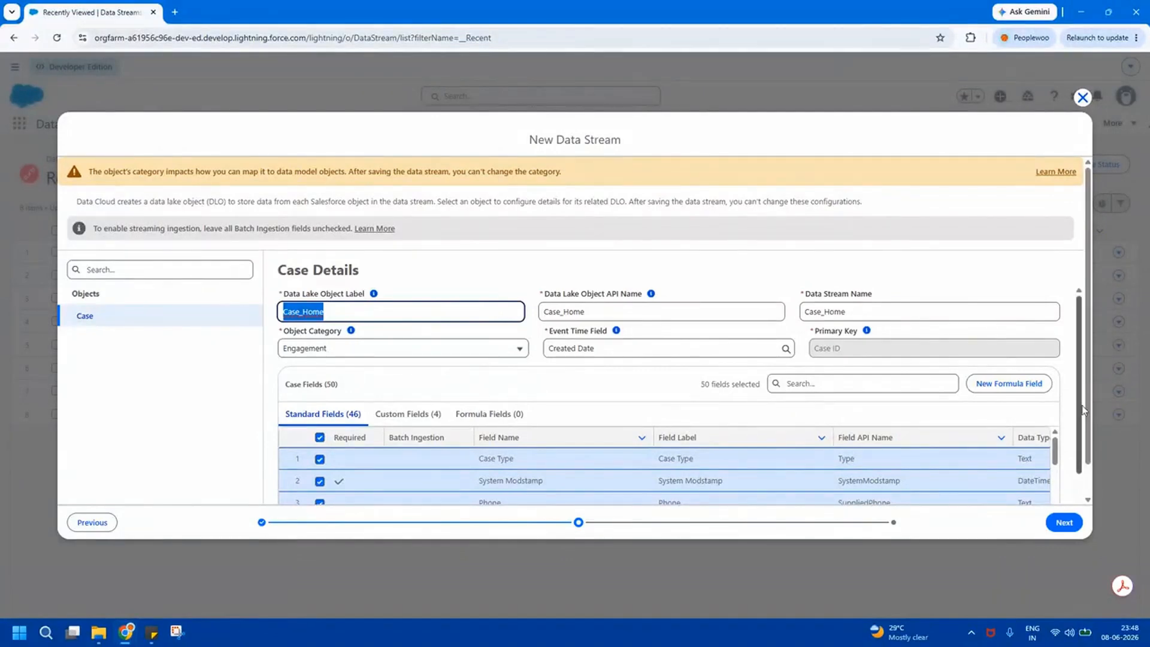
pyautogui.scroll(-3, 1083, 411)
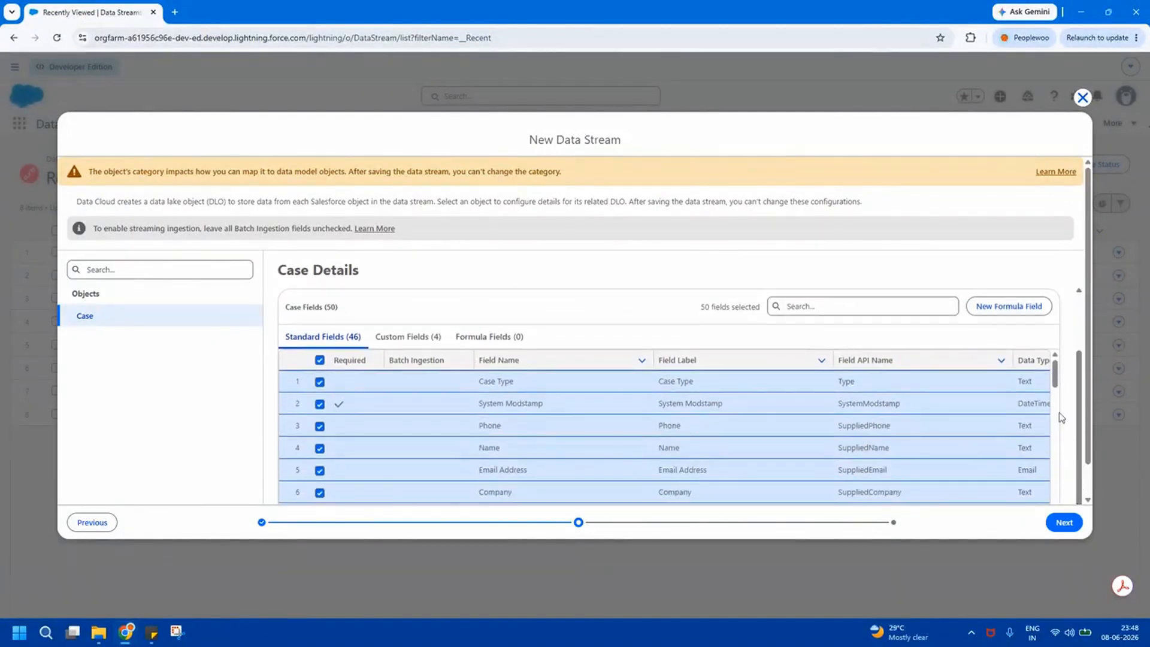
pyautogui.moveTo(1056, 384); pyautogui.dragTo(1063, 347)
pyautogui.moveTo(1081, 385); pyautogui.dragTo(1076, 321)
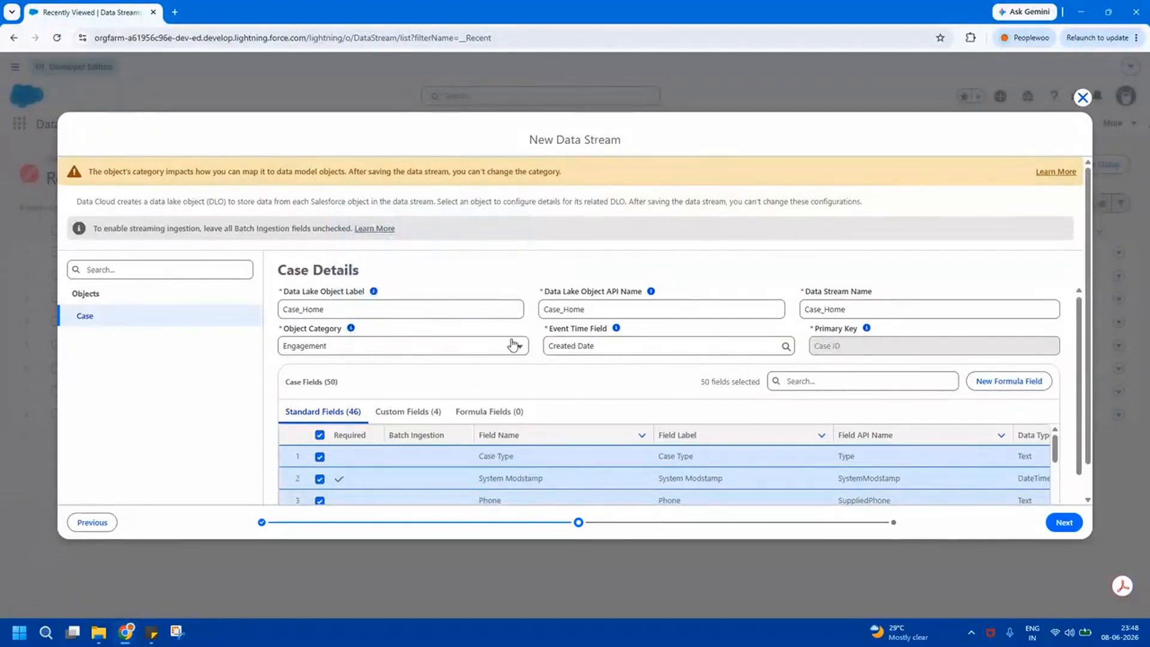
pyautogui.click(562, 333)
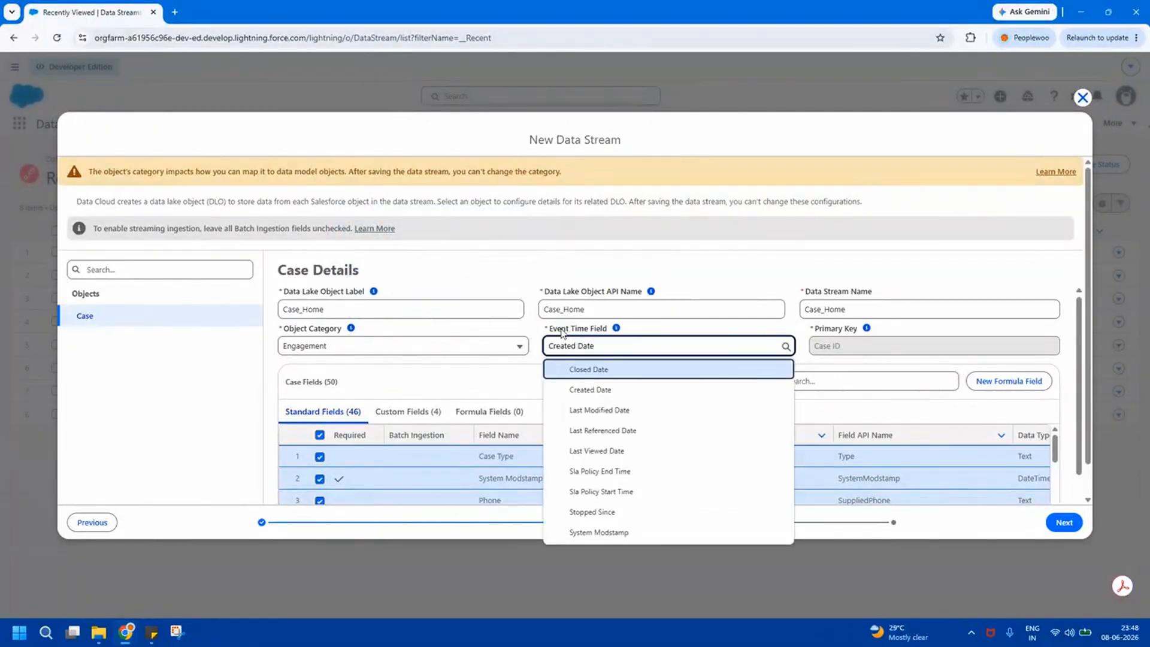
pyautogui.click(671, 334)
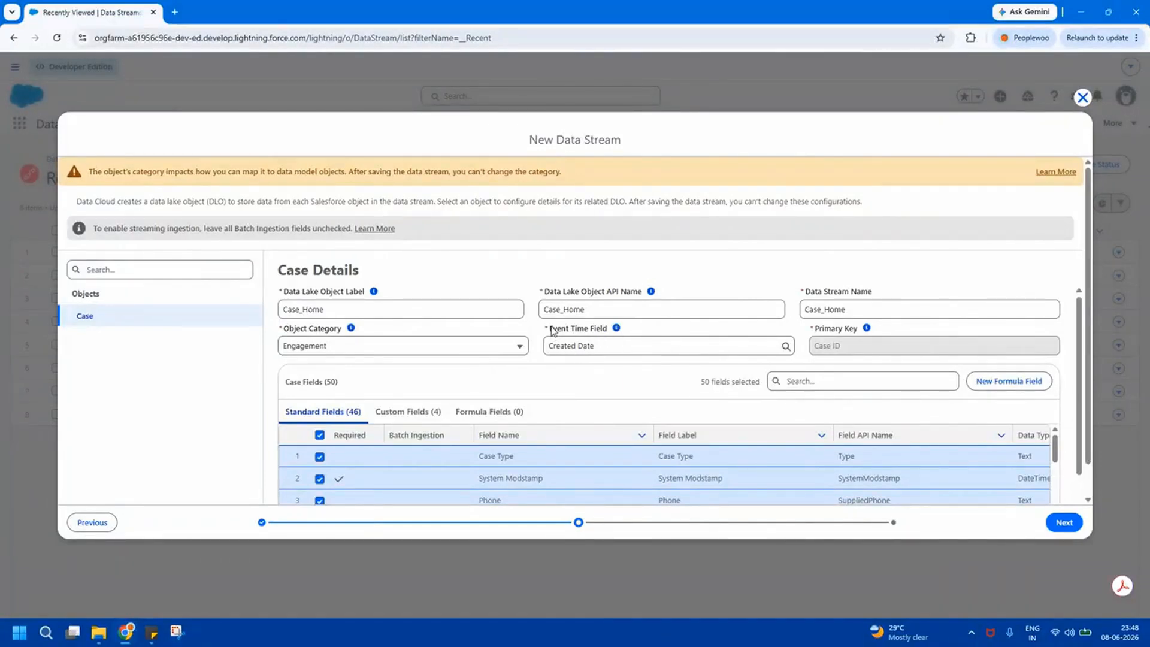
# Review the Case event time field, primary key and field list, and deploy the Case_Home data stream to the default data space.
pyautogui.moveTo(548, 328); pyautogui.dragTo(605, 333)
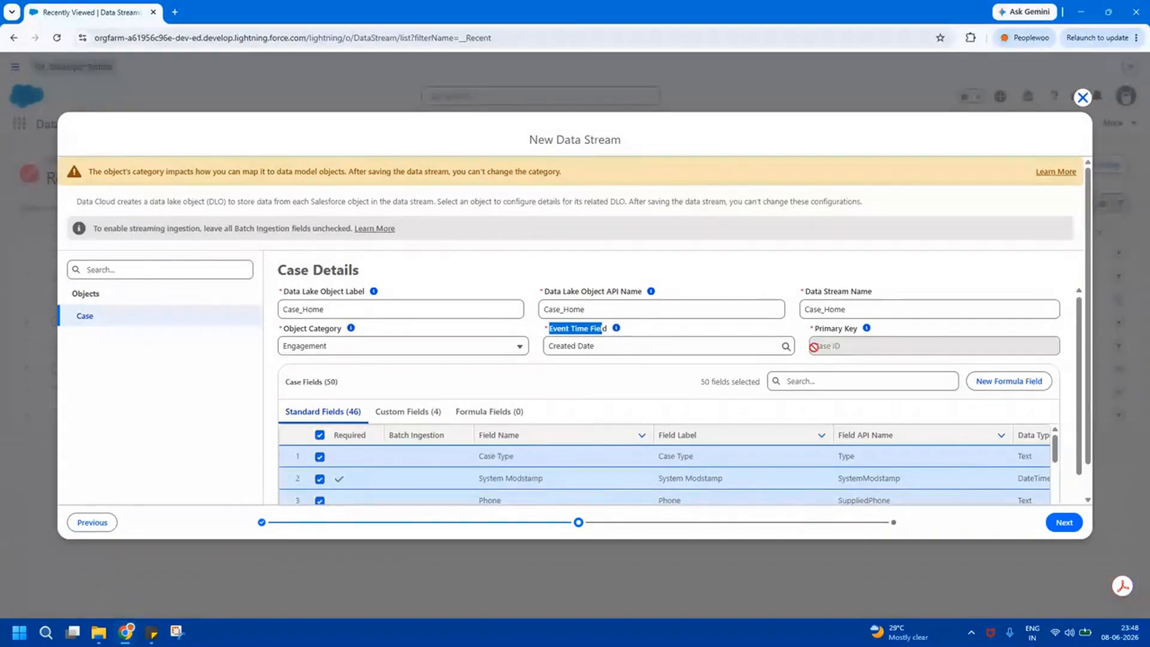
pyautogui.moveTo(813, 329); pyautogui.dragTo(858, 334)
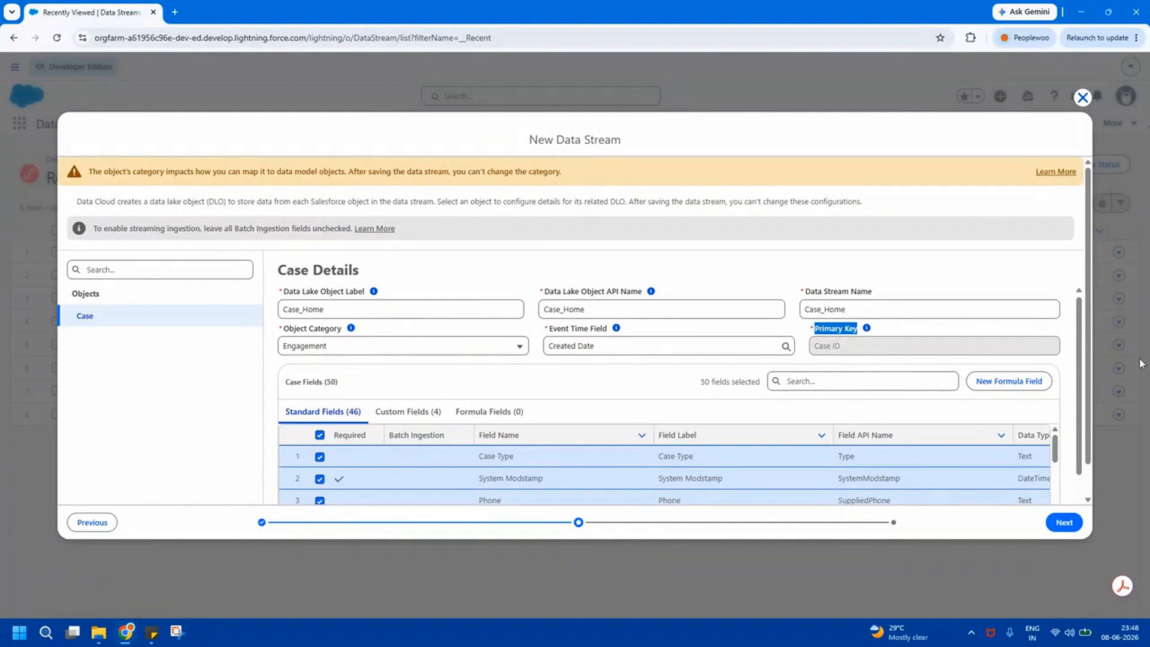
pyautogui.scroll(-2, 1074, 366)
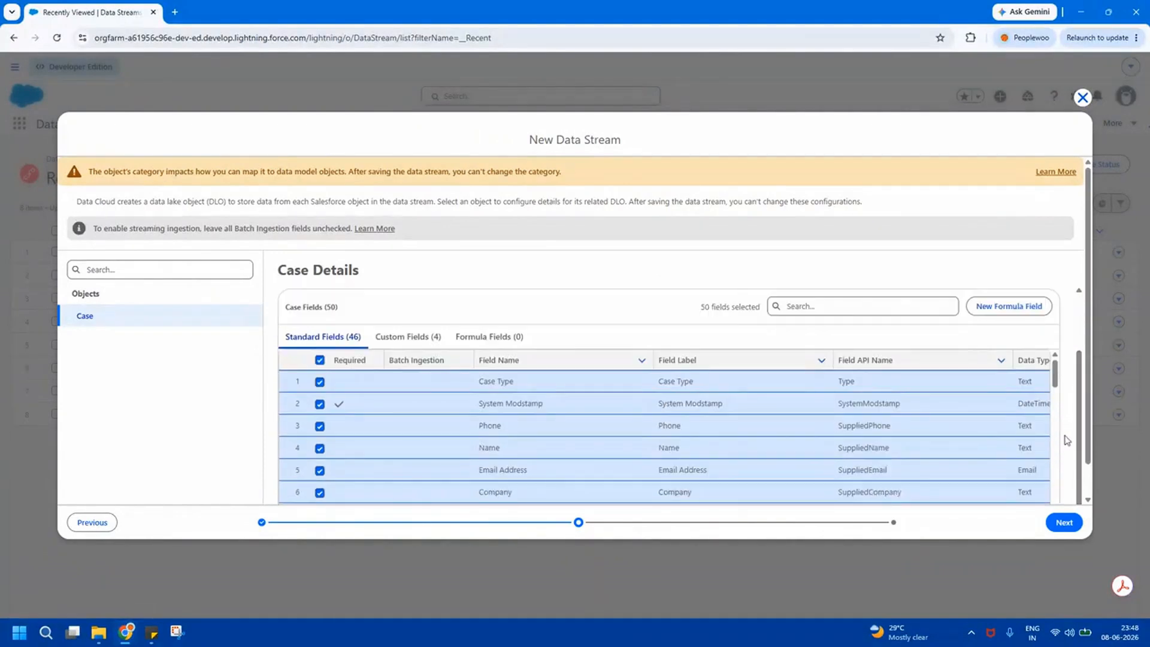
pyautogui.moveTo(1056, 380); pyautogui.dragTo(1055, 497)
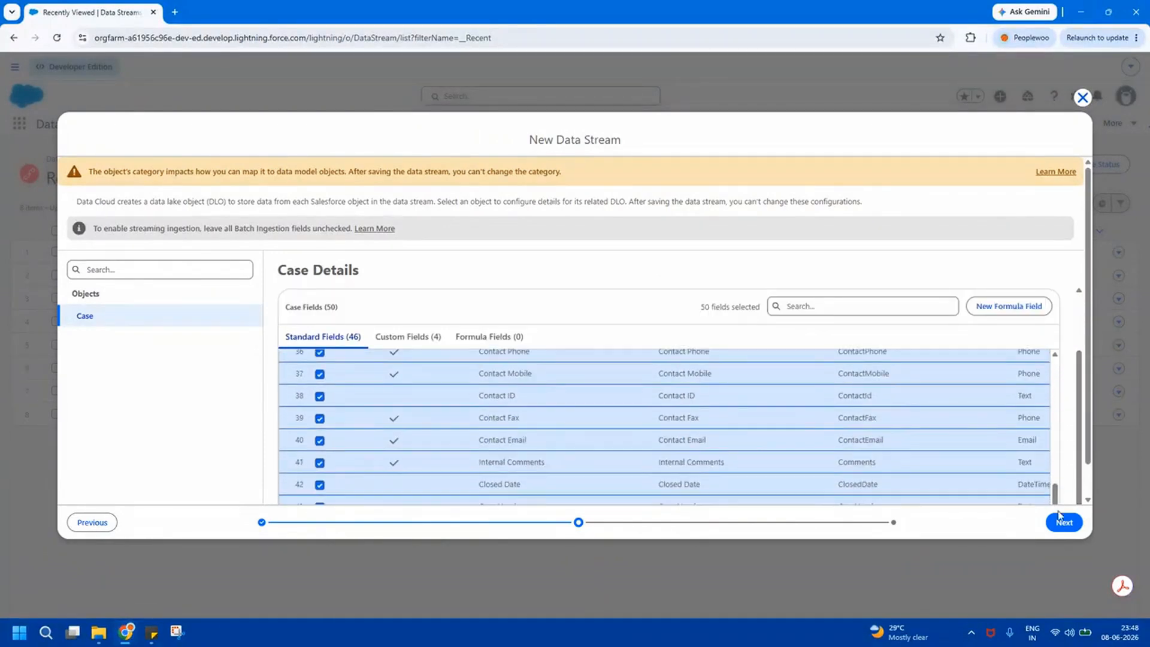
pyautogui.click(1064, 522)
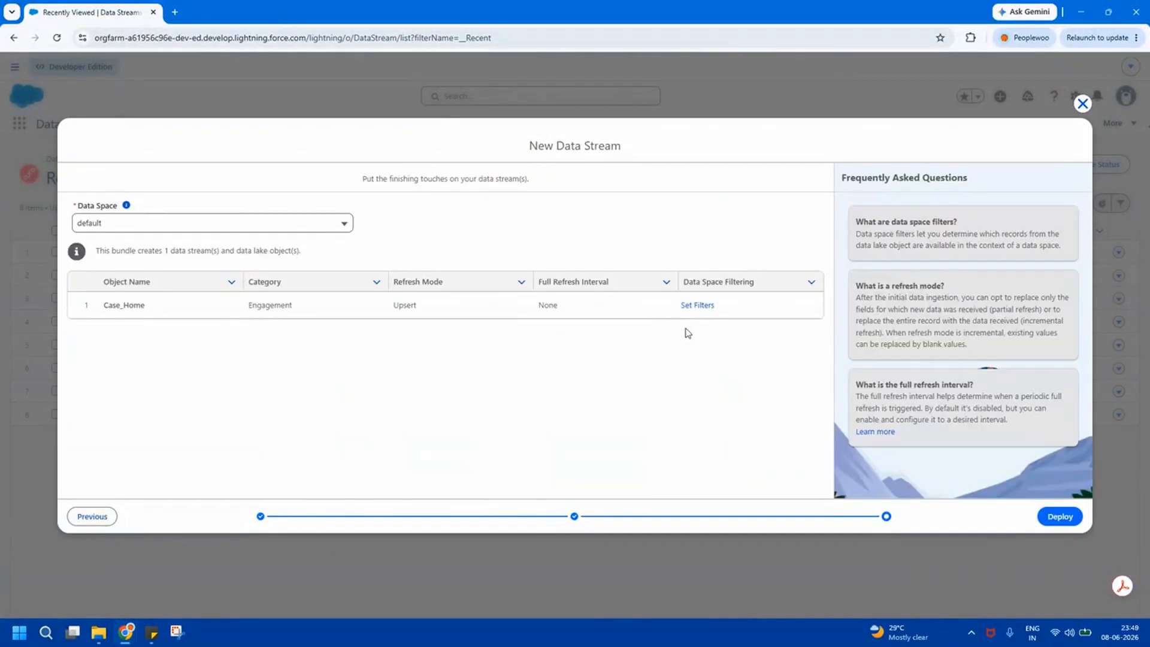
pyautogui.click(1057, 516)
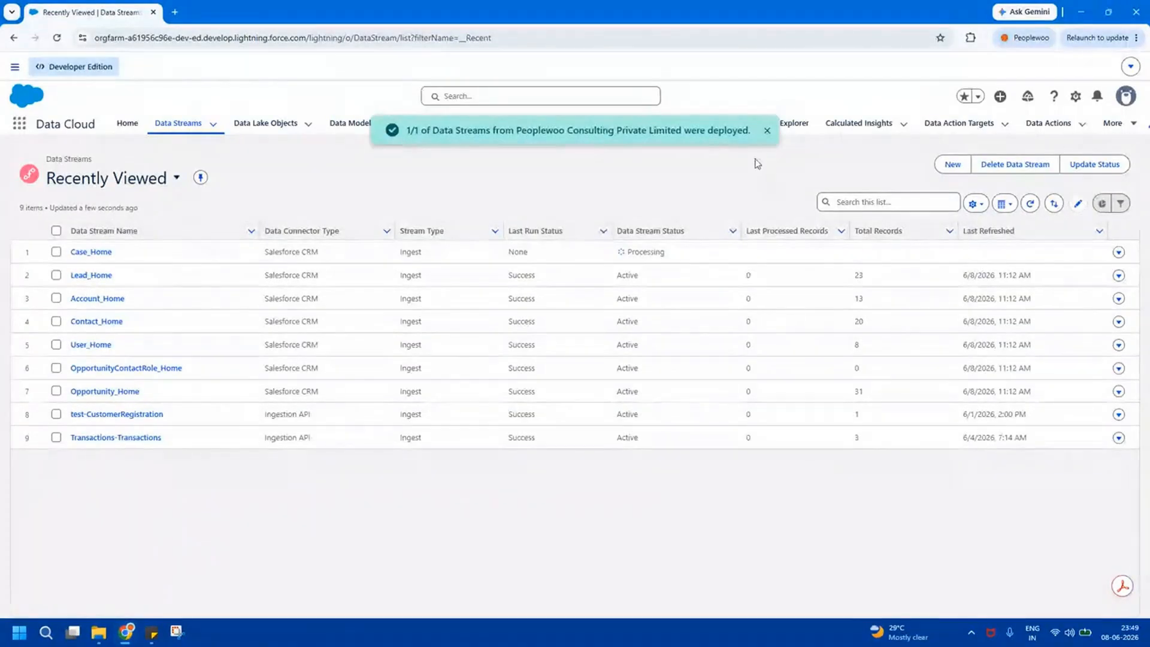
# Open the new Case_Home data stream, switch to the Case_Home data lake object and start its data mapping.
pyautogui.click(87, 255)
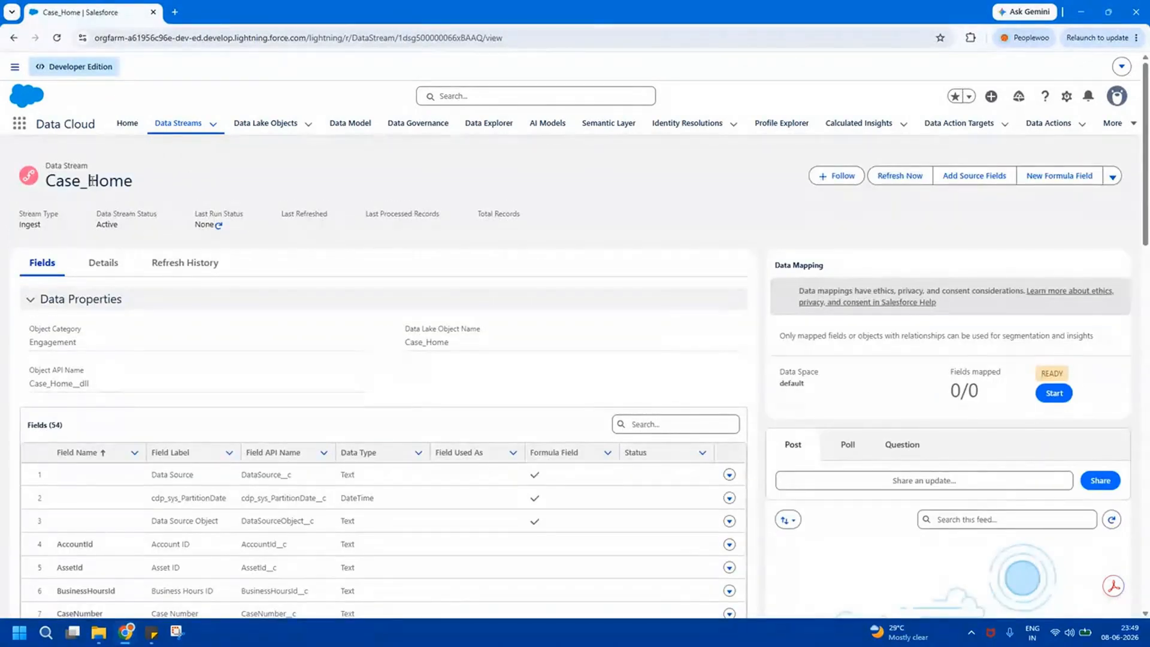
pyautogui.doubleClick(94, 178)
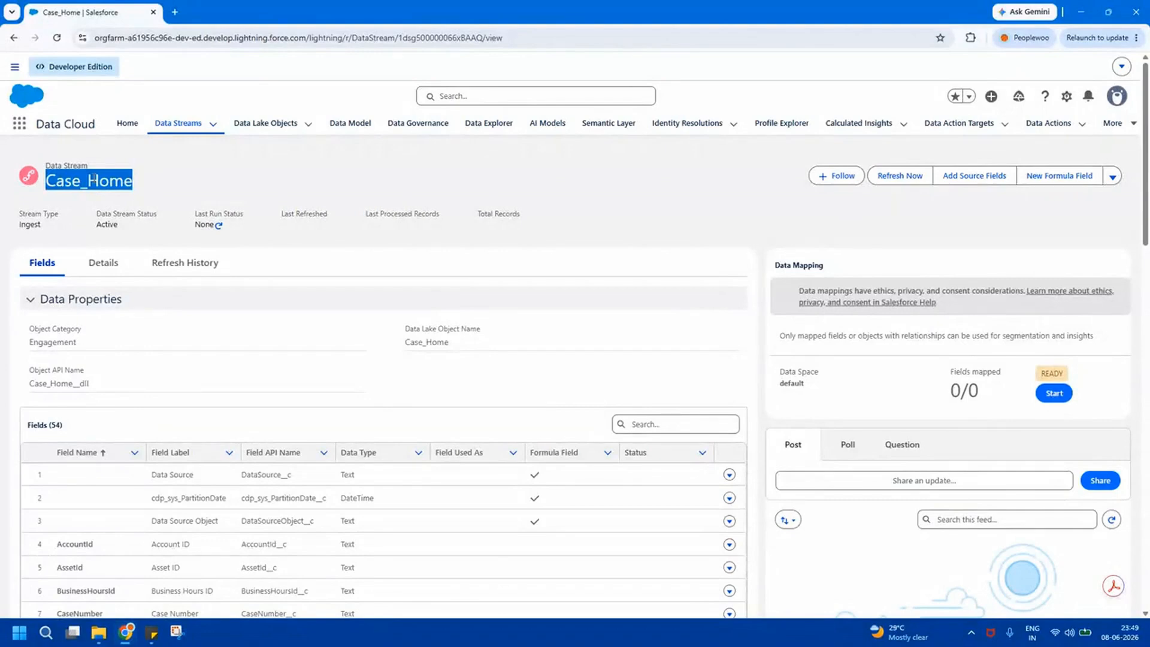
pyautogui.click(267, 124)
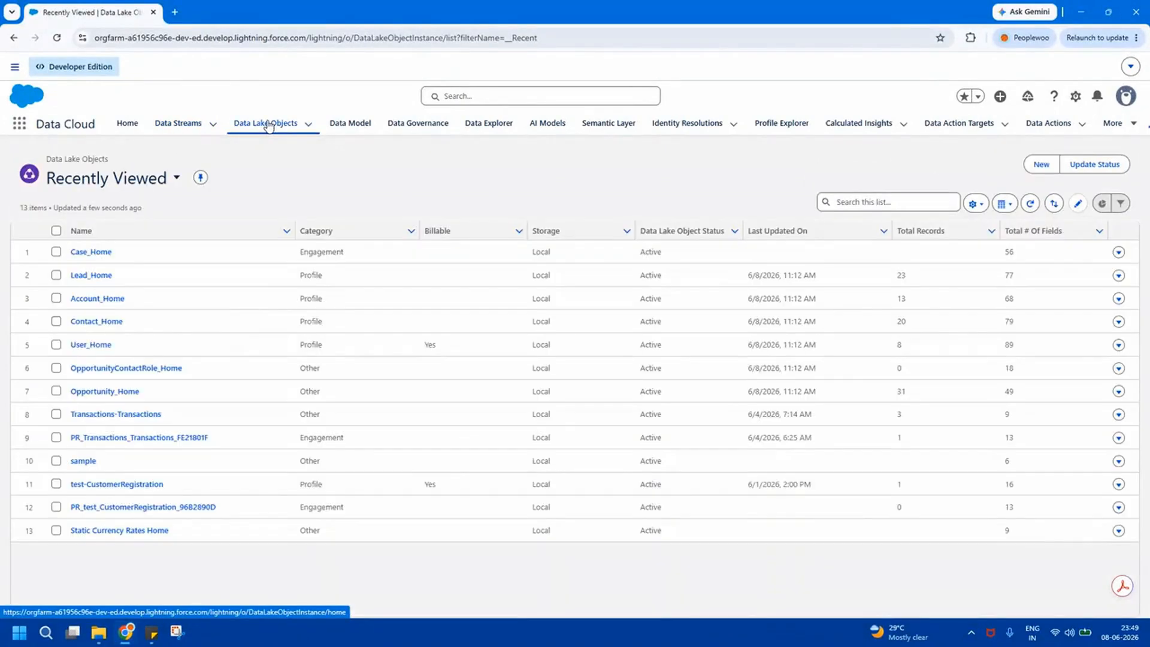
pyautogui.click(96, 252)
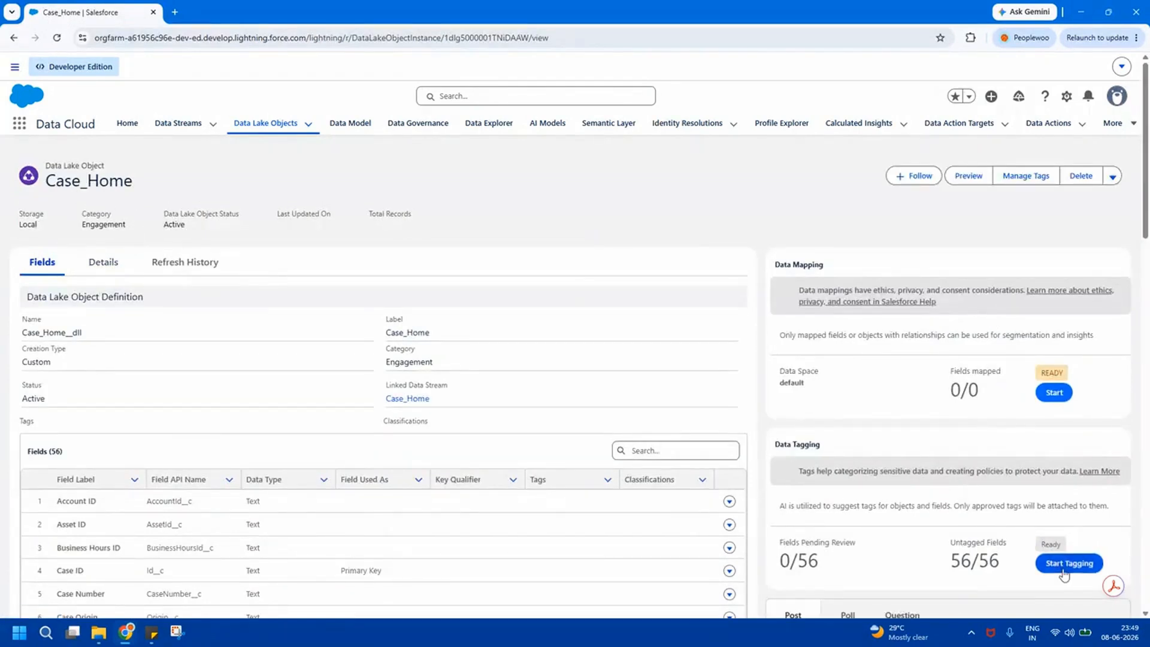
pyautogui.click(1052, 393)
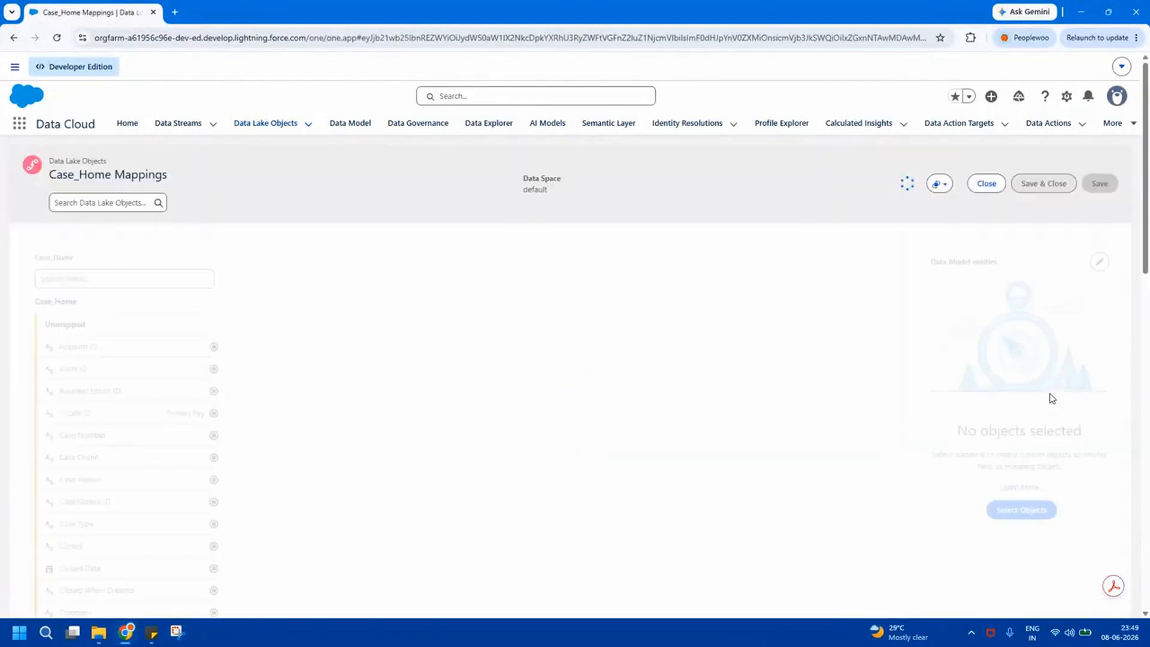
# Add the standard Case data model object as the mapping target for Case_Home, filtering the objects by "case".
pyautogui.moveTo(48, 257); pyautogui.dragTo(153, 268)
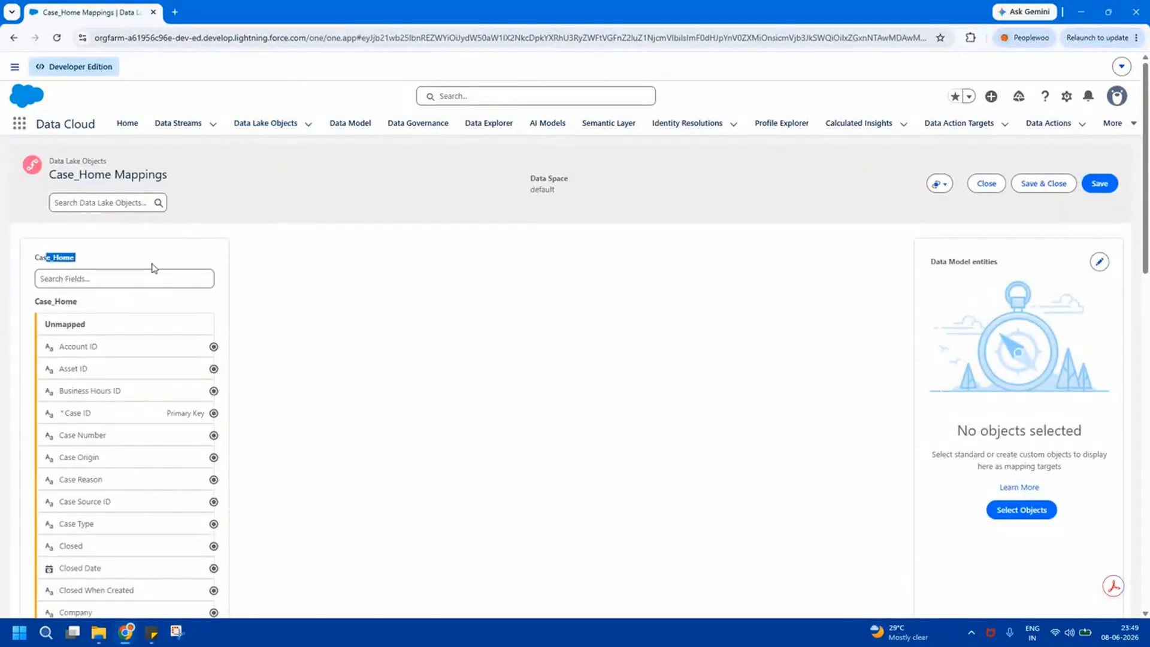
pyautogui.moveTo(1146, 230)
pyautogui.mouseDown()
pyautogui.moveTo(1146, 557)
pyautogui.moveTo(1140, 215)
pyautogui.mouseUp()
pyautogui.doubleClick(58, 254)
pyautogui.click(1018, 510)
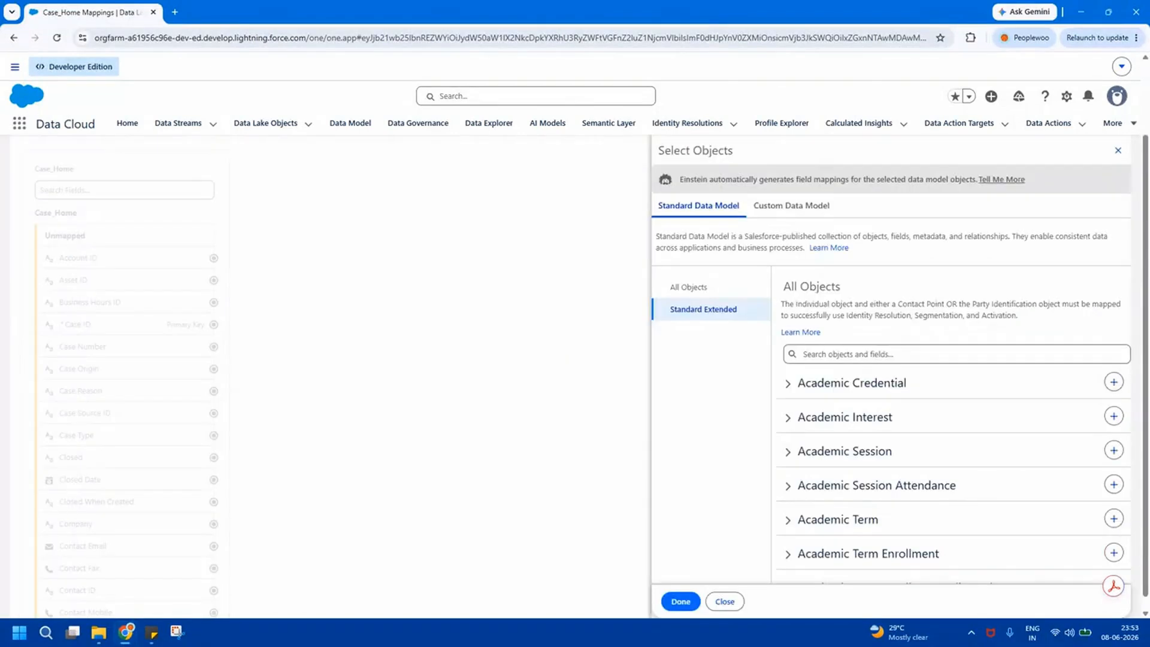
pyautogui.click(856, 352)
pyautogui.write('case')
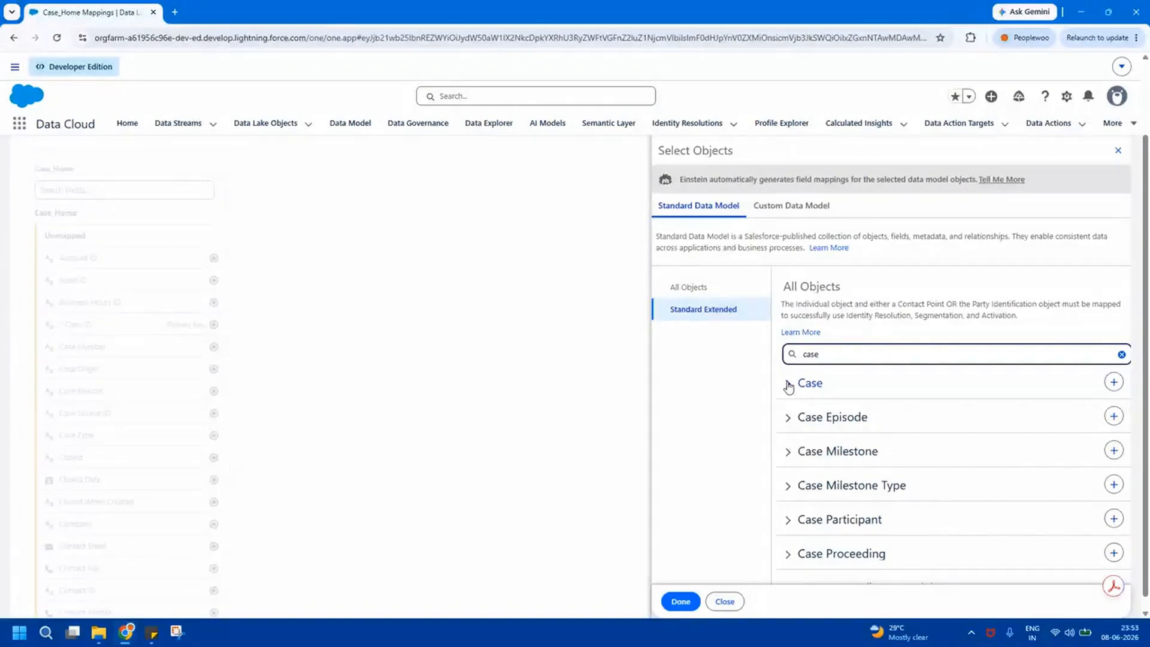
pyautogui.click(1115, 383)
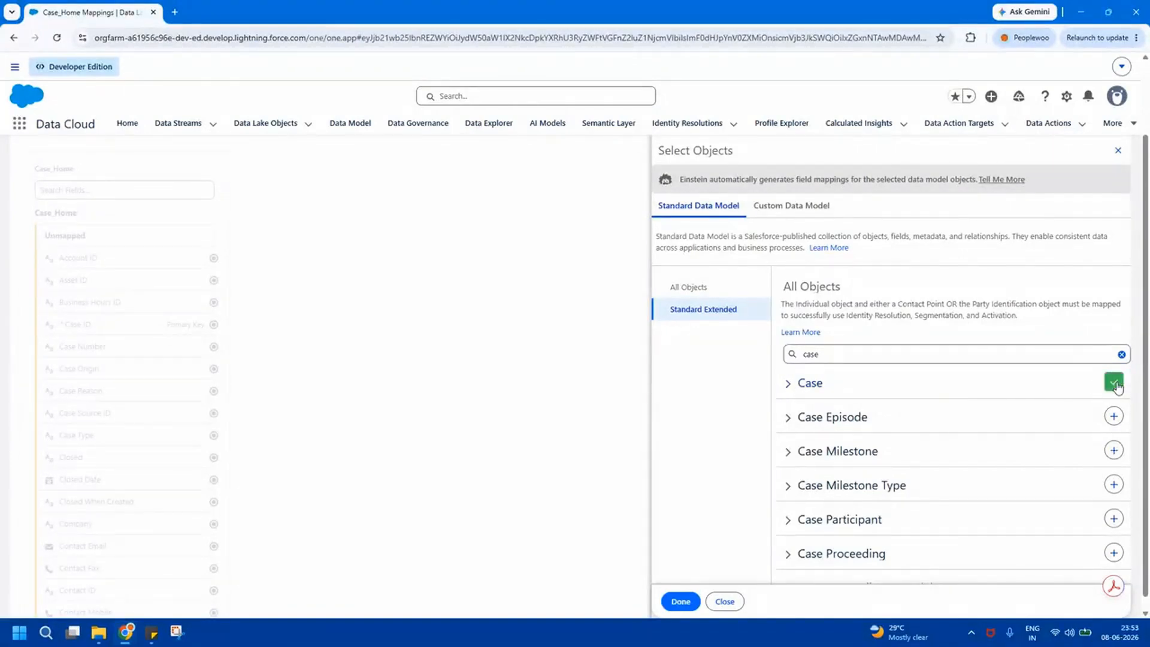
pyautogui.click(679, 601)
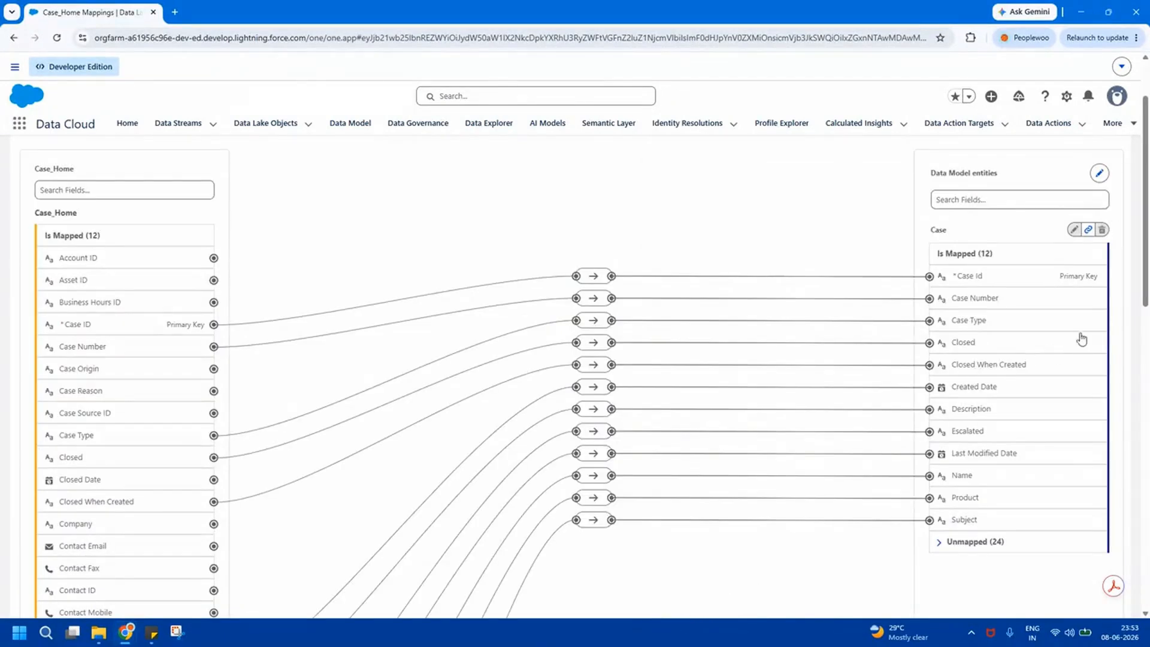
# Examine the mapped and unmapped fields of the Case data model object and search the page for "Company".
pyautogui.scroll(-1, 1081, 336)
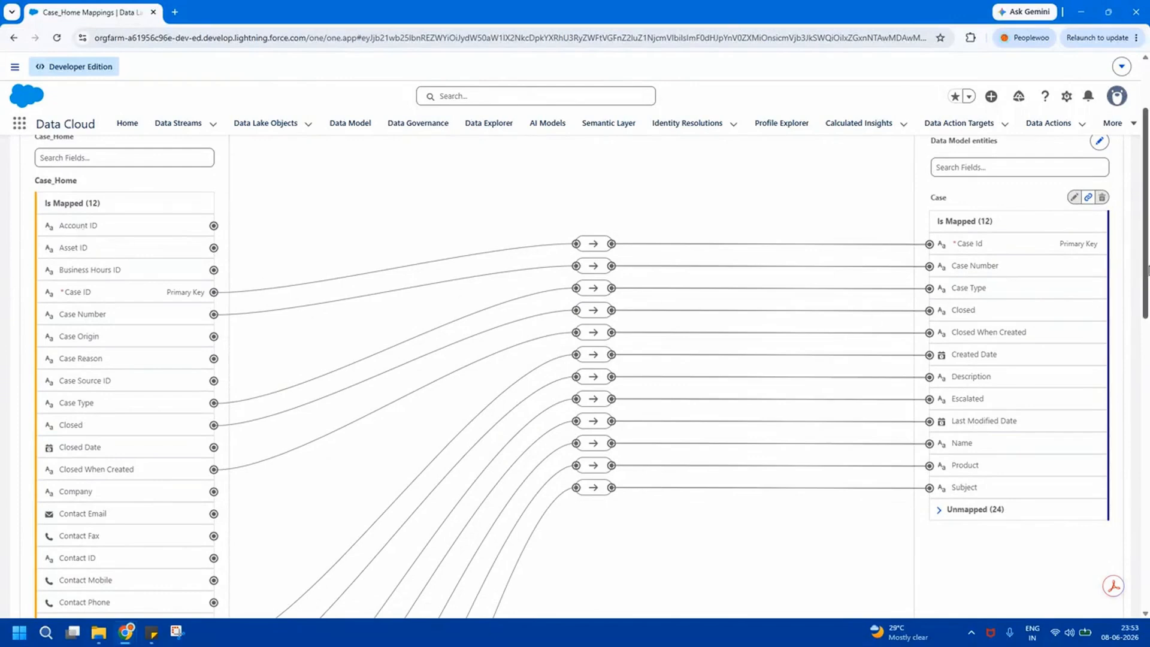
pyautogui.moveTo(1147, 267); pyautogui.dragTo(1147, 299)
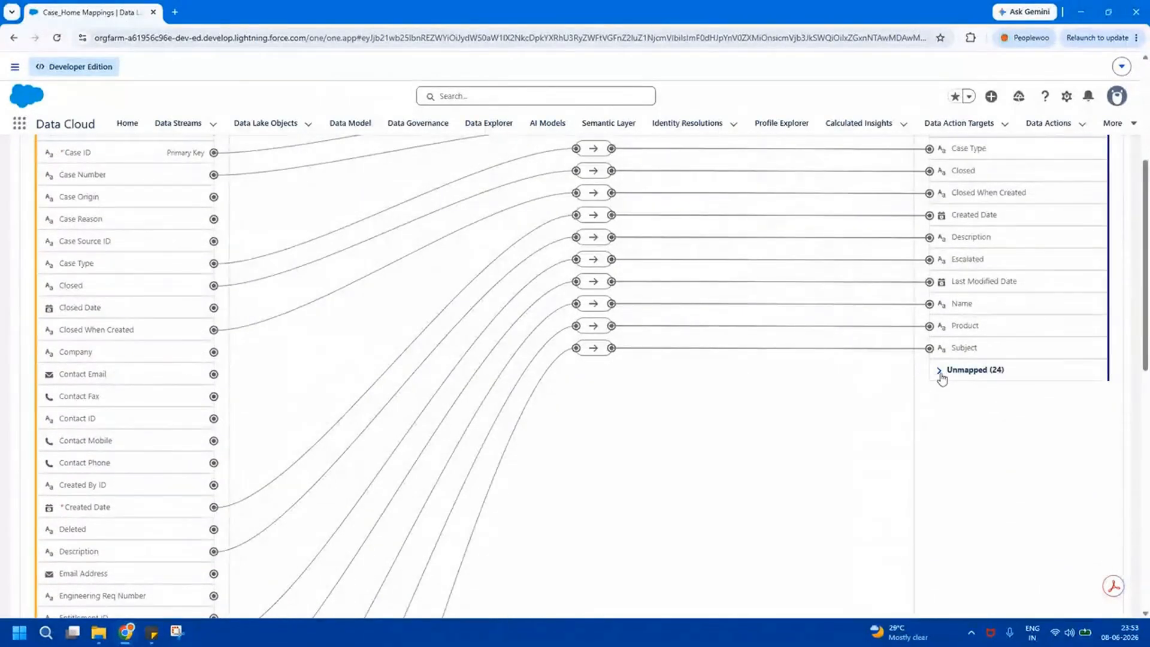
pyautogui.click(939, 371)
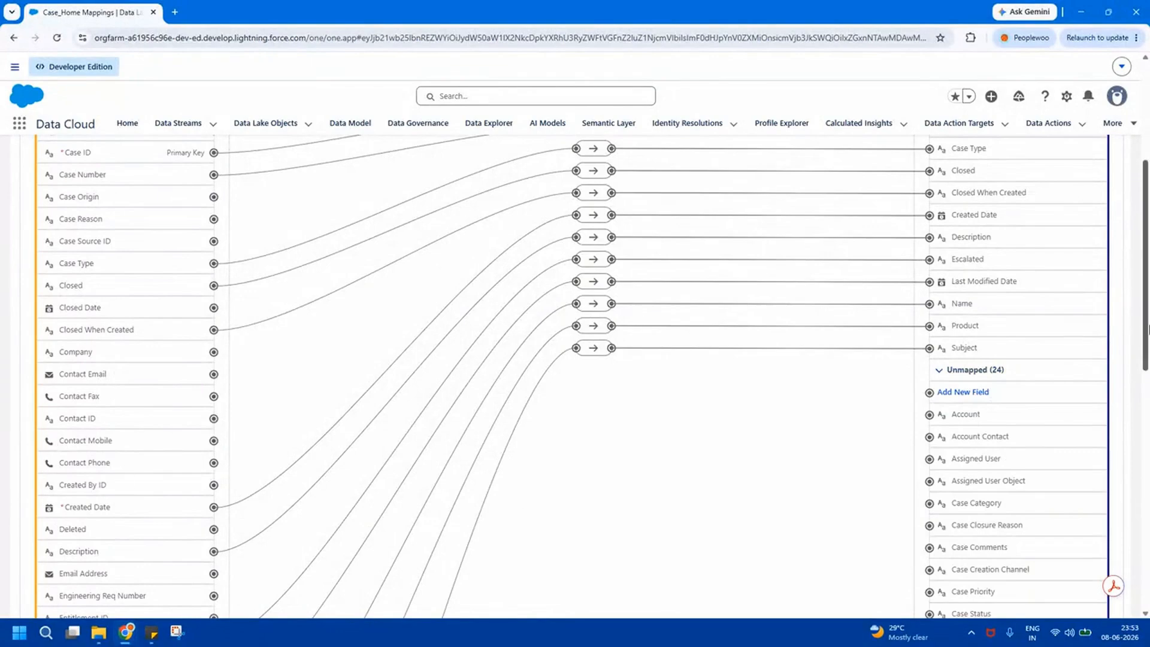
pyautogui.moveTo(1147, 334); pyautogui.dragTo(1148, 264)
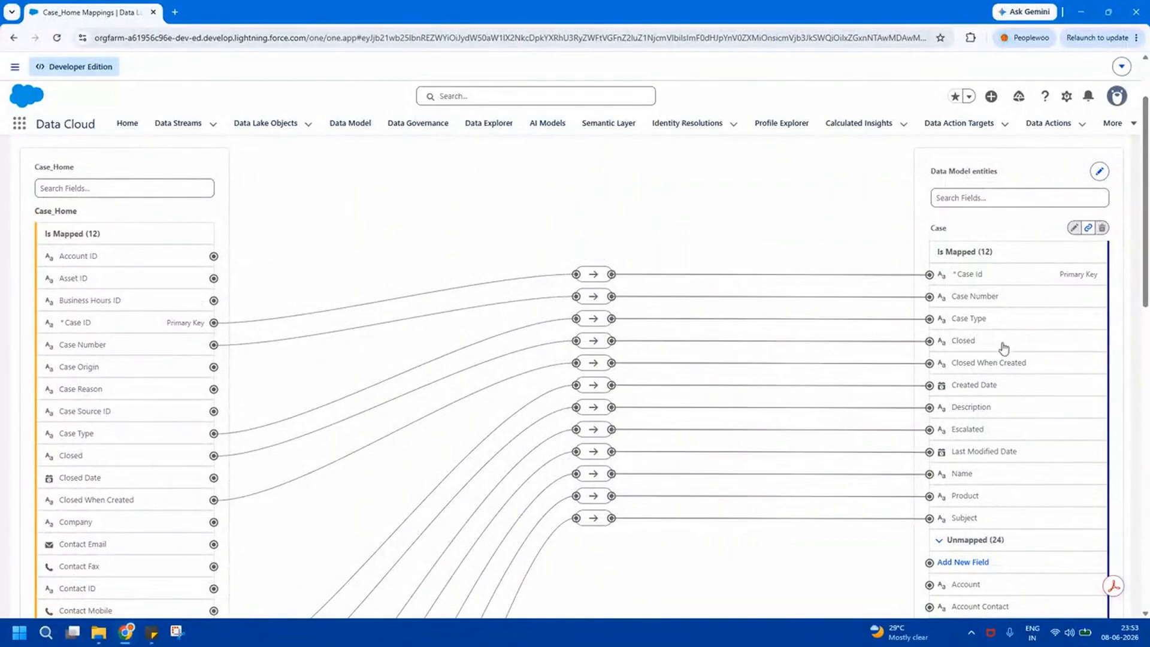
pyautogui.moveTo(1147, 236); pyautogui.dragTo(1148, 238)
pyautogui.hotkey('ctrl', 'f')
pyautogui.write('Company')
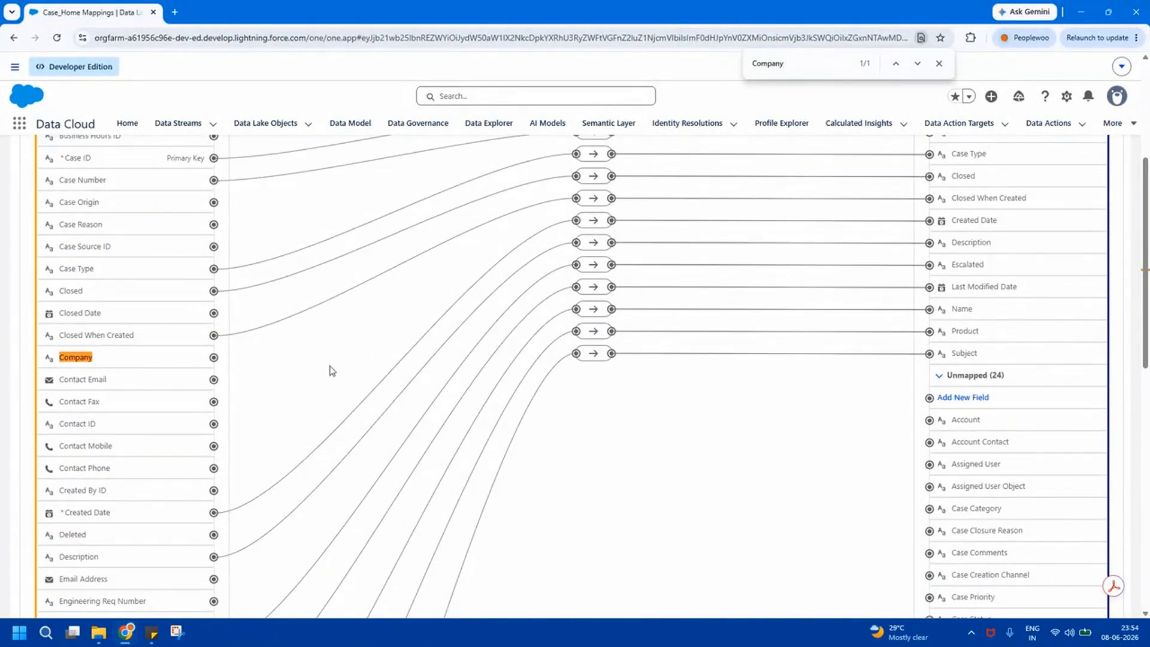
pyautogui.press('Escape')
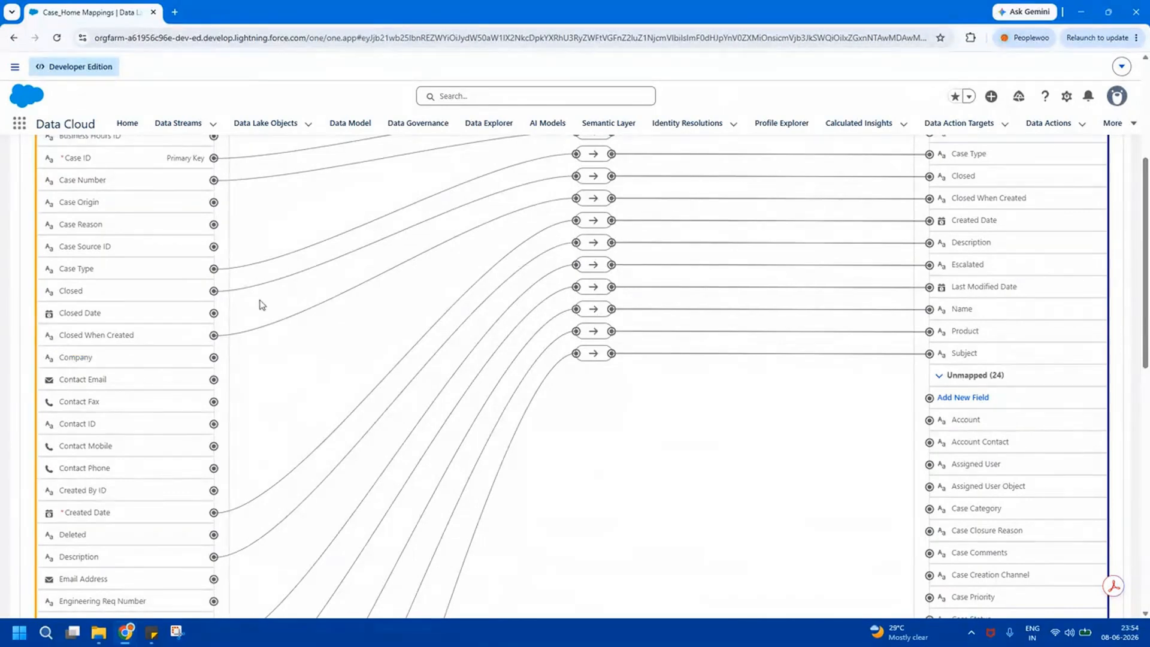
# Copy the name of the Company source field and check the mapping page for a matching target field.
pyautogui.scroll(2, 223, 347)
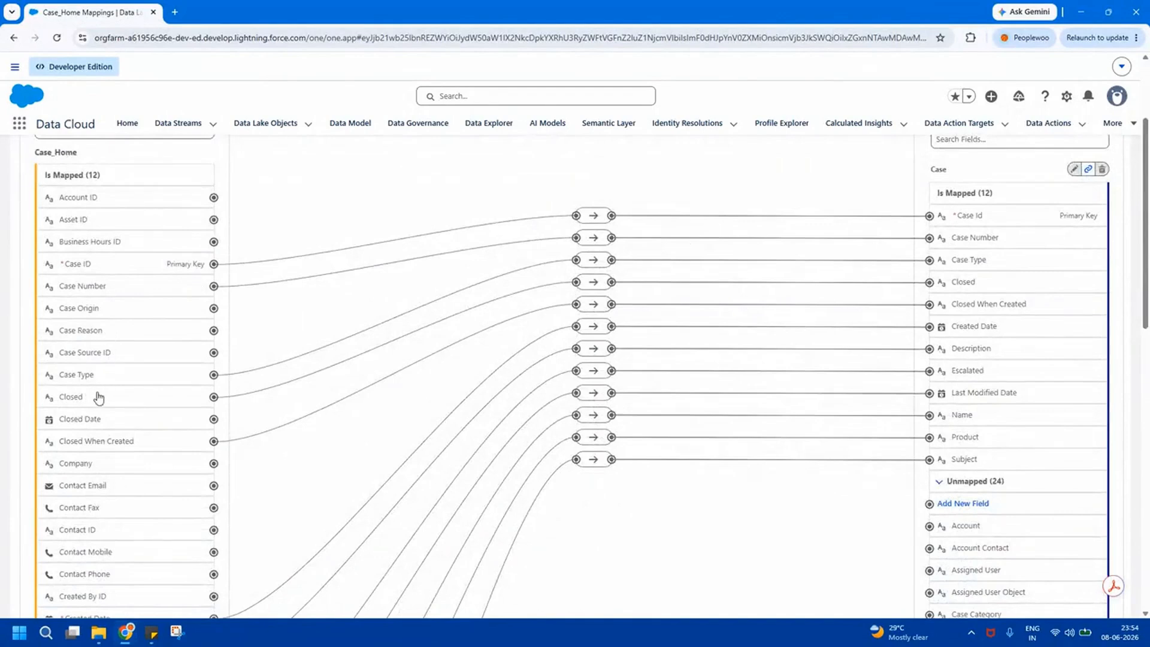
pyautogui.doubleClick(96, 464)
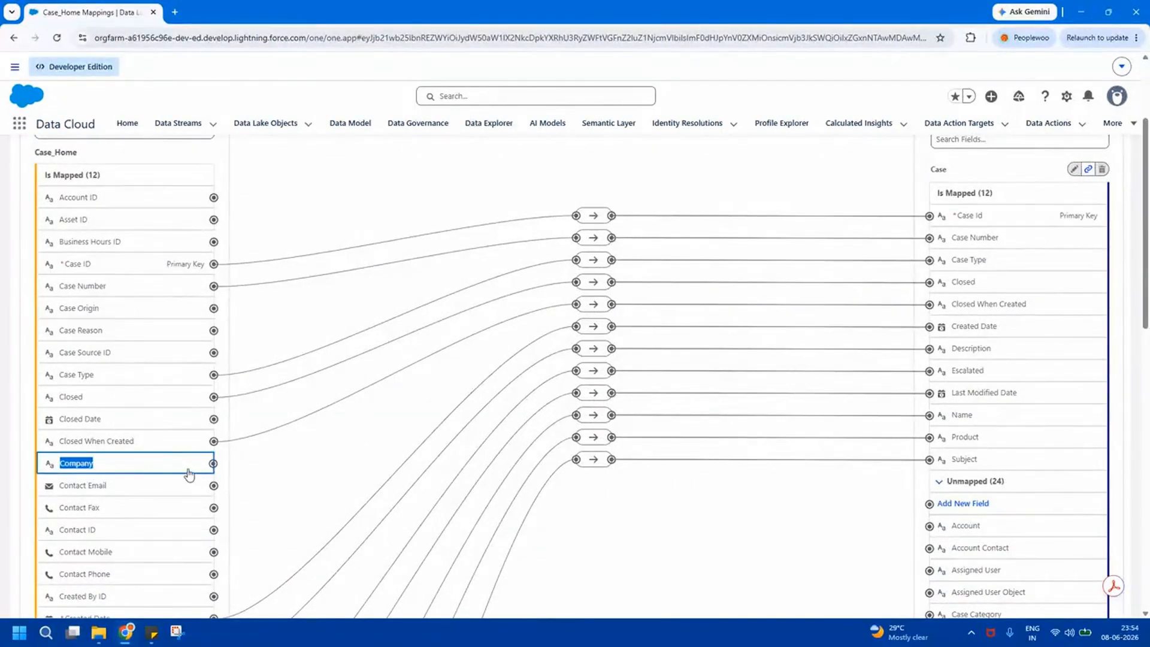
pyautogui.click(258, 481)
pyautogui.moveTo(95, 473); pyautogui.dragTo(62, 472)
pyautogui.hotkey('ctrl', 'c')
pyautogui.moveTo(1146, 311); pyautogui.dragTo(1148, 435)
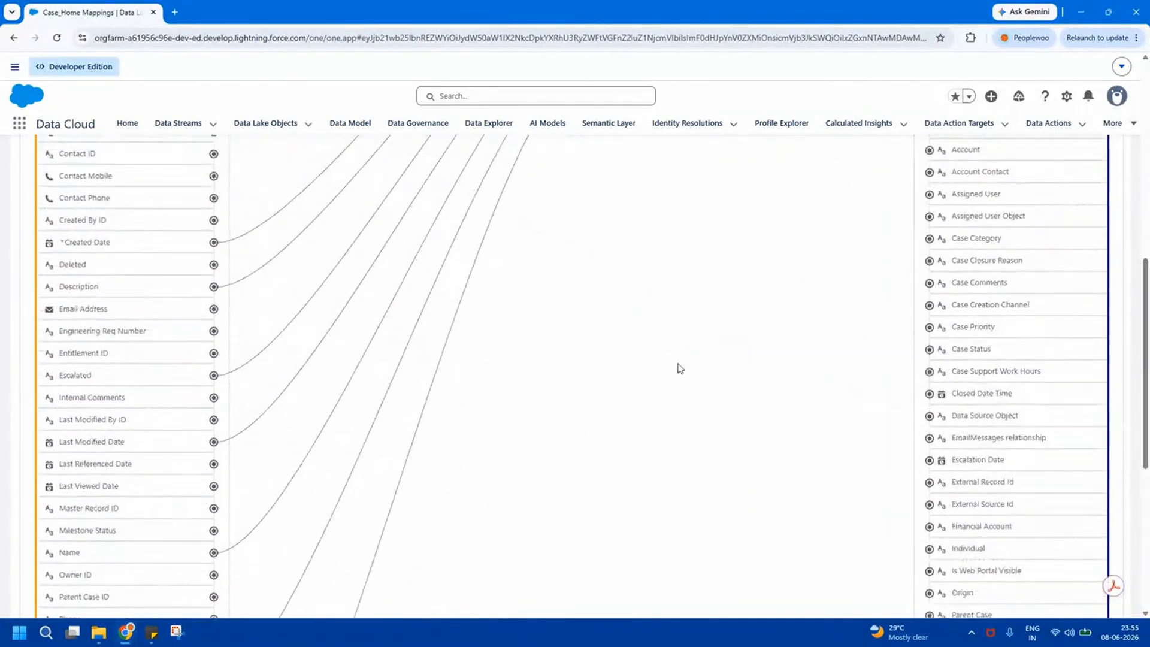
pyautogui.hotkey('ctrl', 'f')
pyautogui.write('Company')
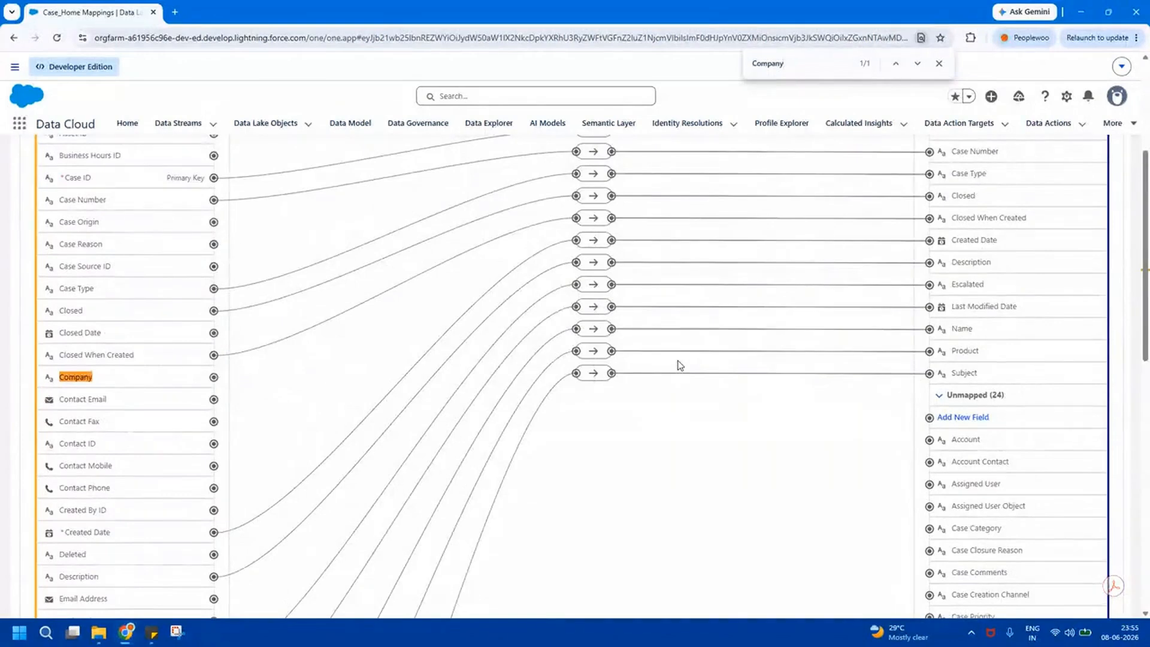
# Add a new field labelled Company with the Text data type to the Case data model object and save it.
pyautogui.scroll(-1, 934, 359)
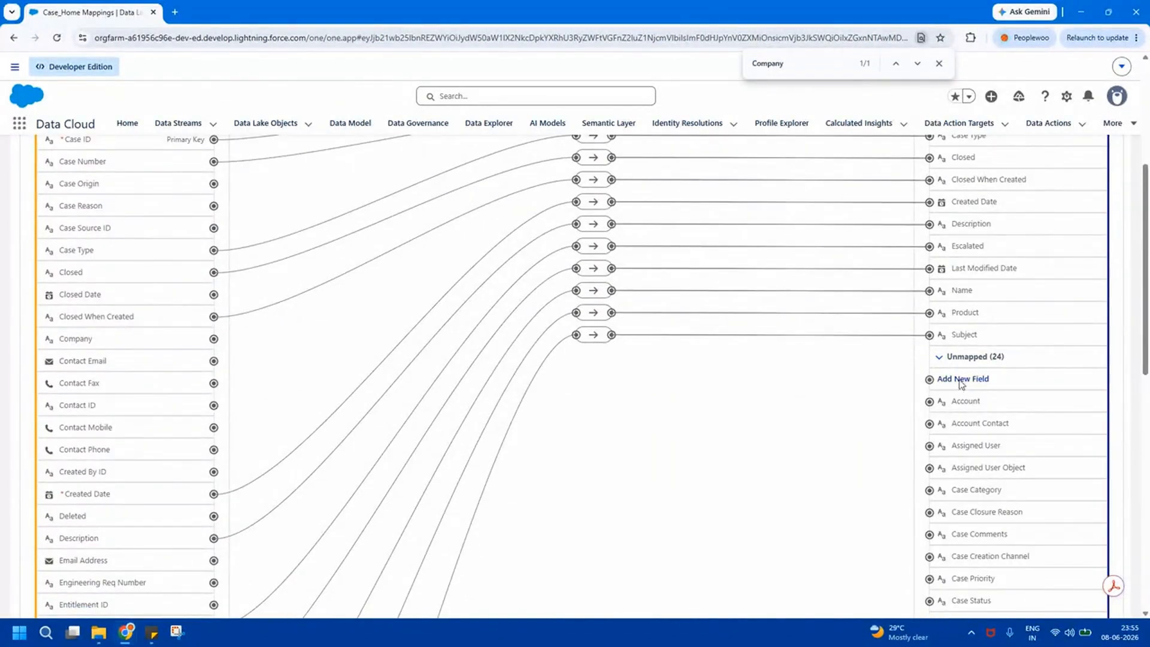
pyautogui.click(960, 379)
pyautogui.click(512, 322)
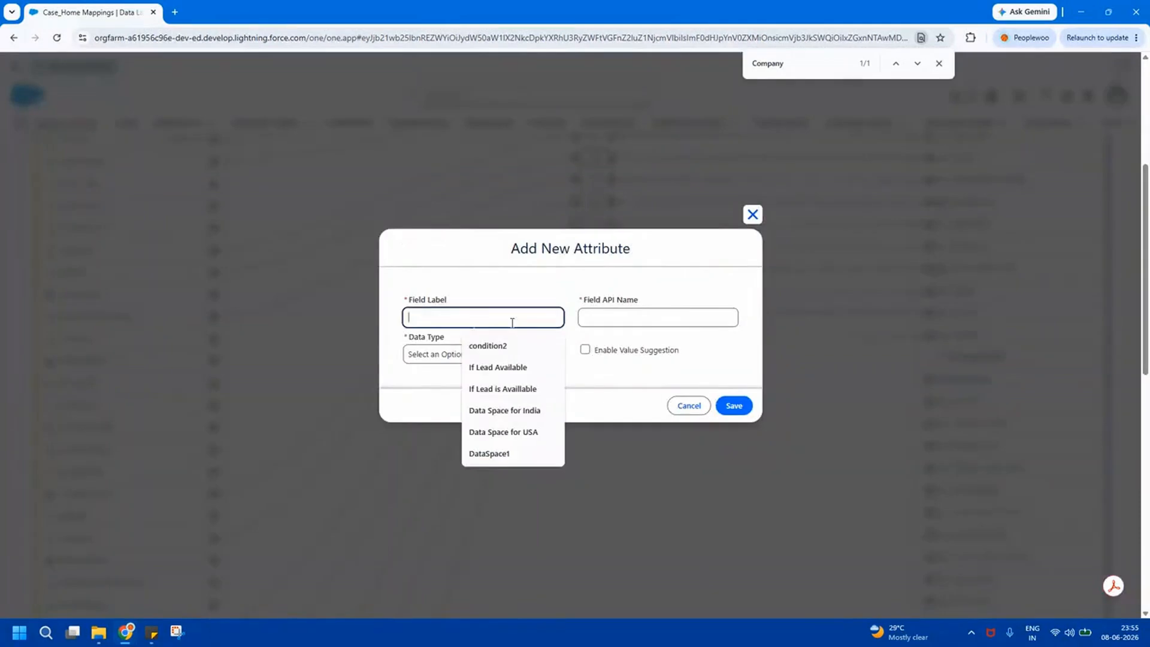
pyautogui.hotkey('ctrl', 'v')
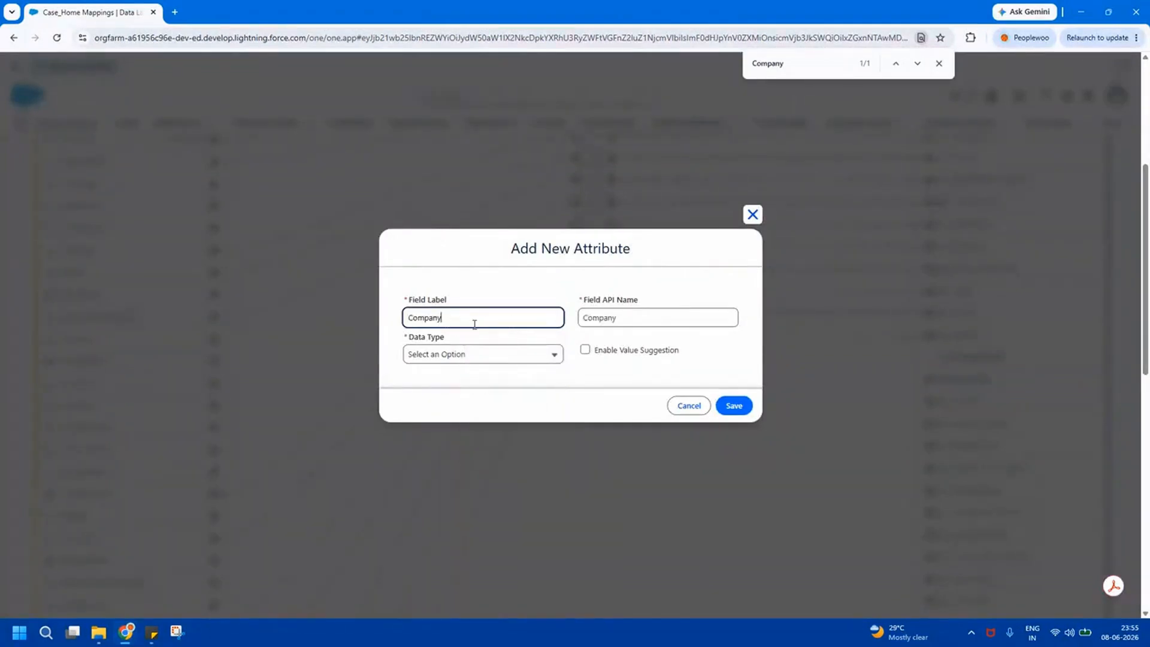
pyautogui.click(512, 362)
pyautogui.click(473, 379)
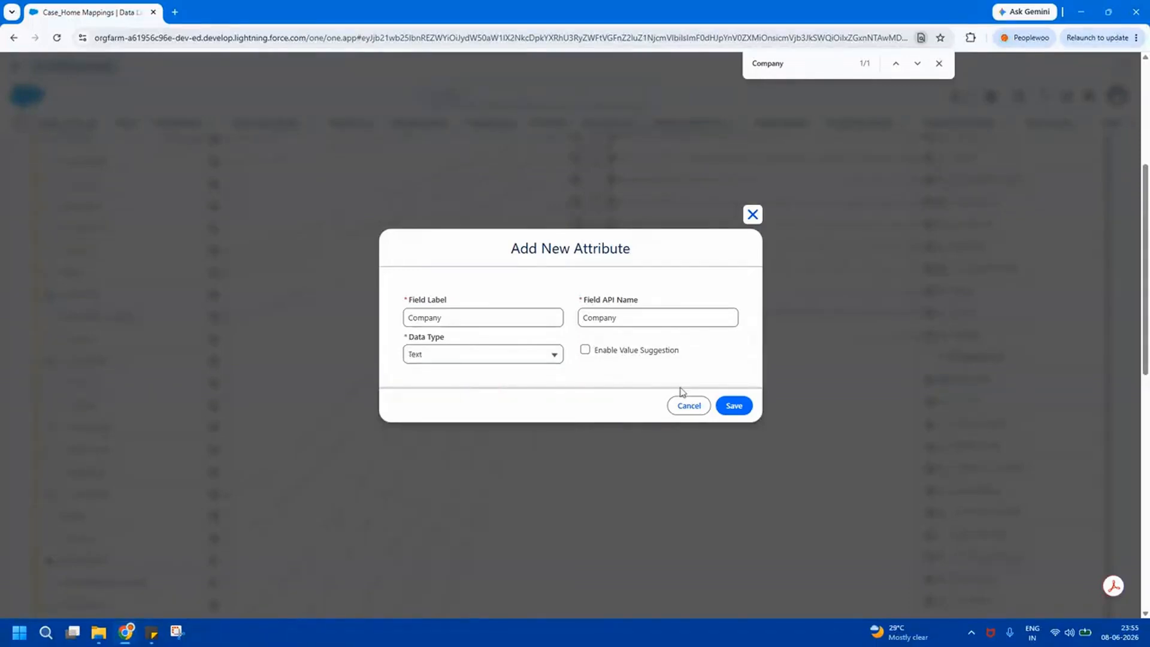
pyautogui.click(734, 405)
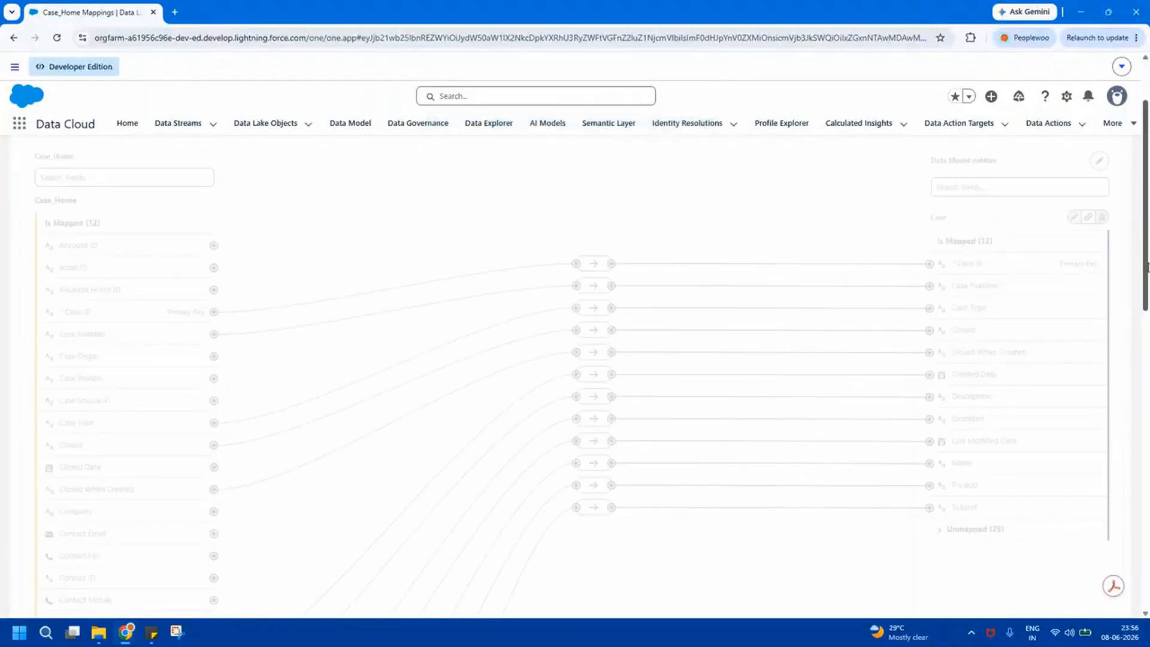
# Map the Company field of Case_Home to the custom Company field among the Case object's unmapped fields.
pyautogui.scroll(-3, 934, 360)
pyautogui.click(938, 351)
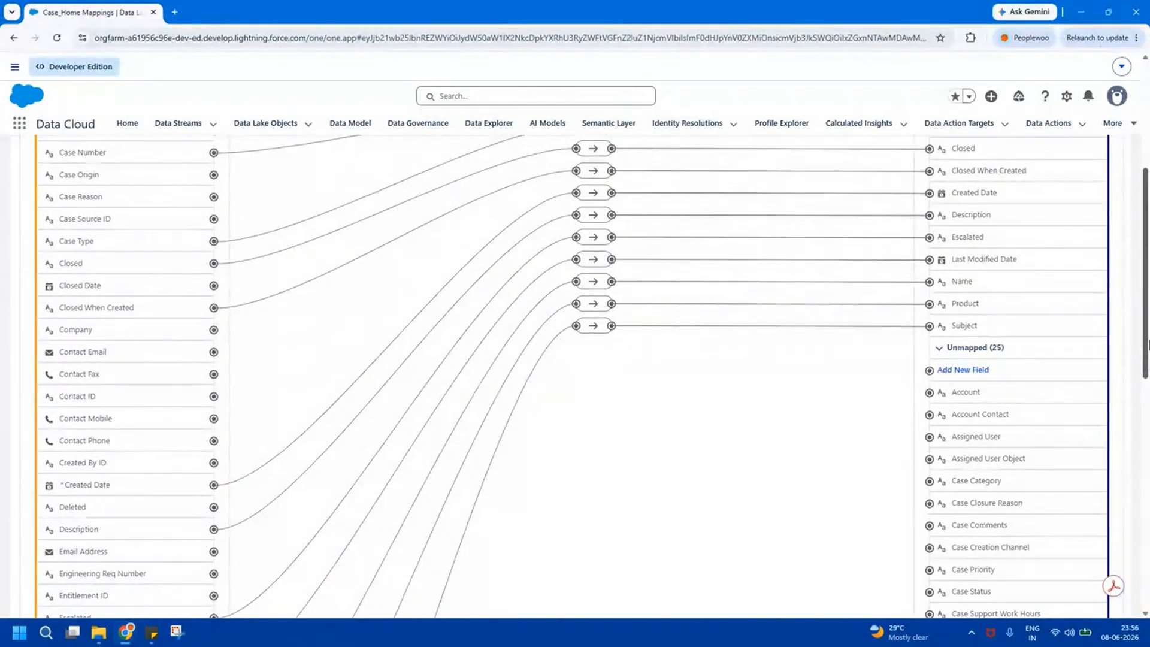
pyautogui.click(70, 333)
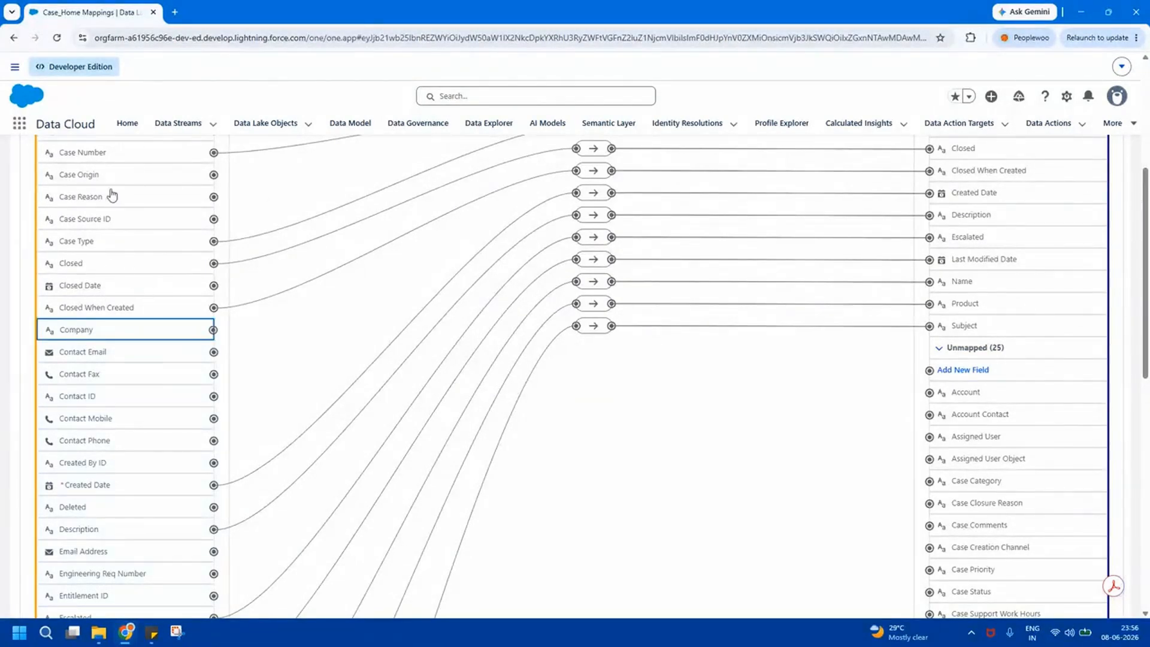
pyautogui.scroll(-3, 1146, 355)
pyautogui.scroll(-2, 1146, 356)
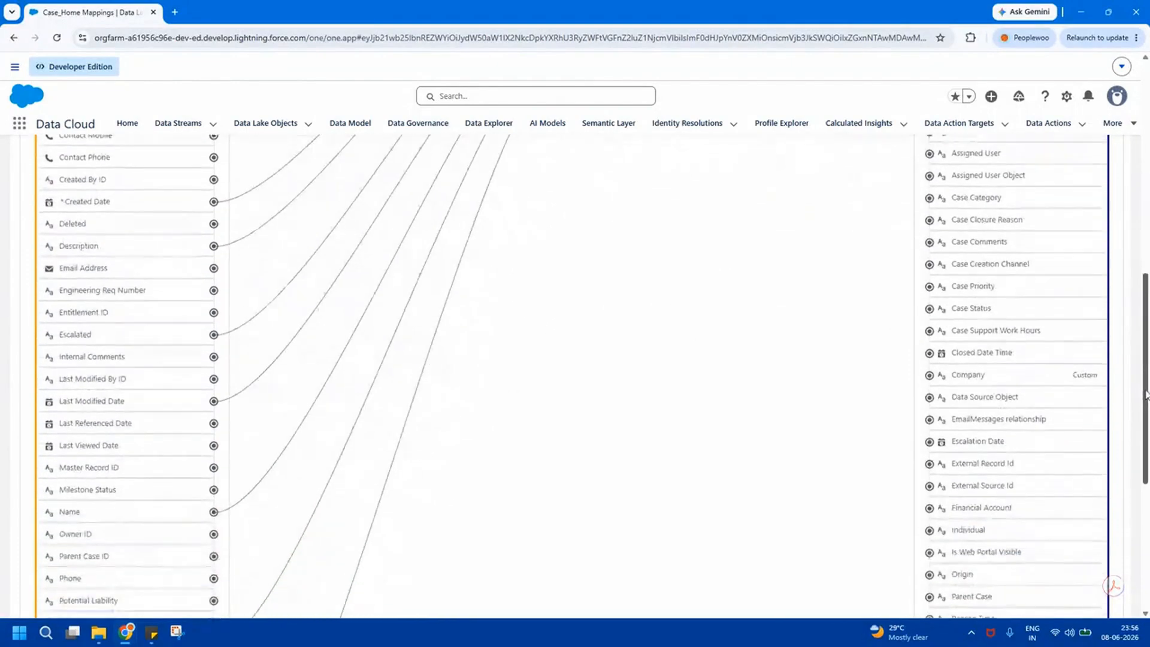
pyautogui.click(958, 377)
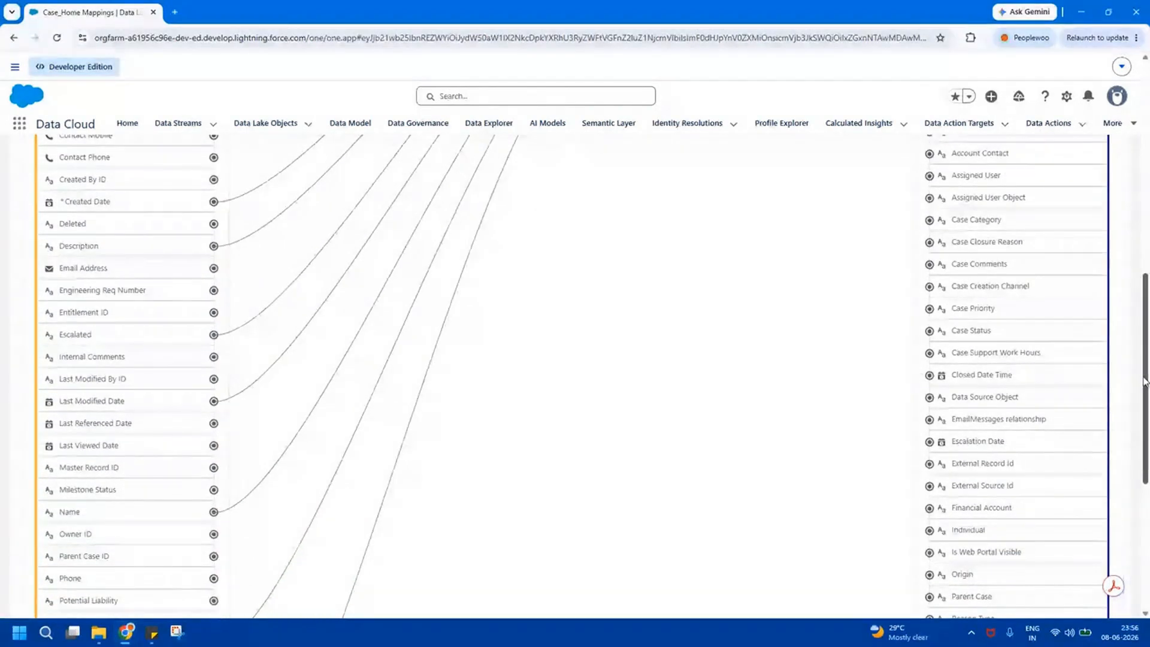
# Save the Case_Home to Case field mappings, close the mapping page and dismiss the notification.
pyautogui.moveTo(1145, 382); pyautogui.dragTo(1147, 169)
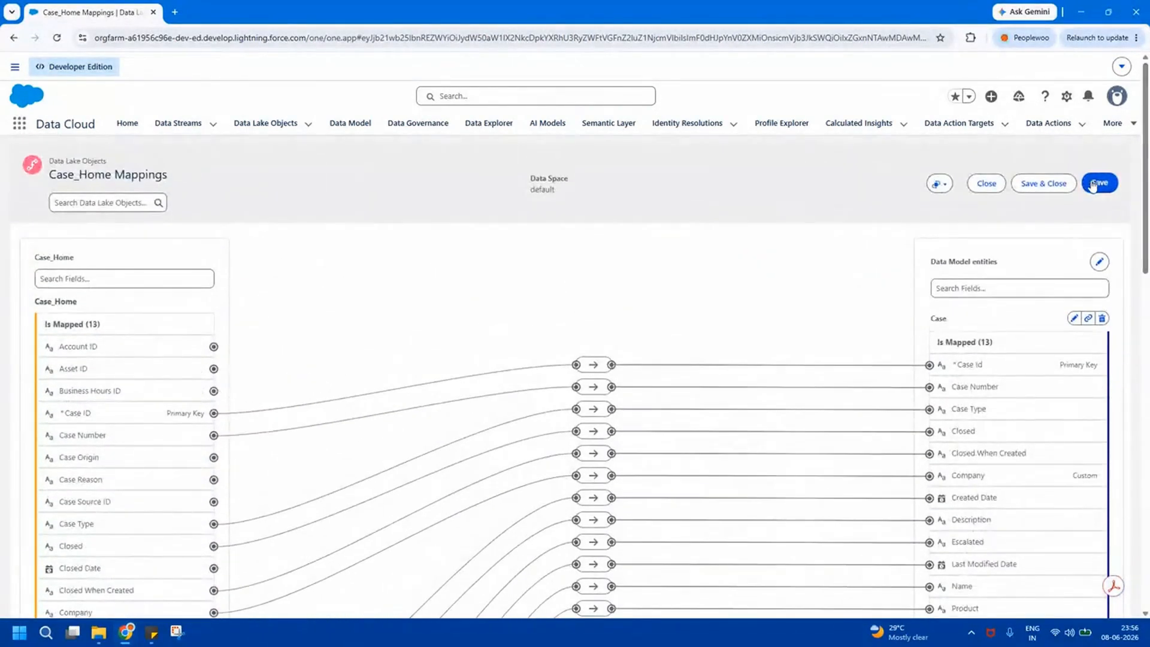
pyautogui.click(1064, 190)
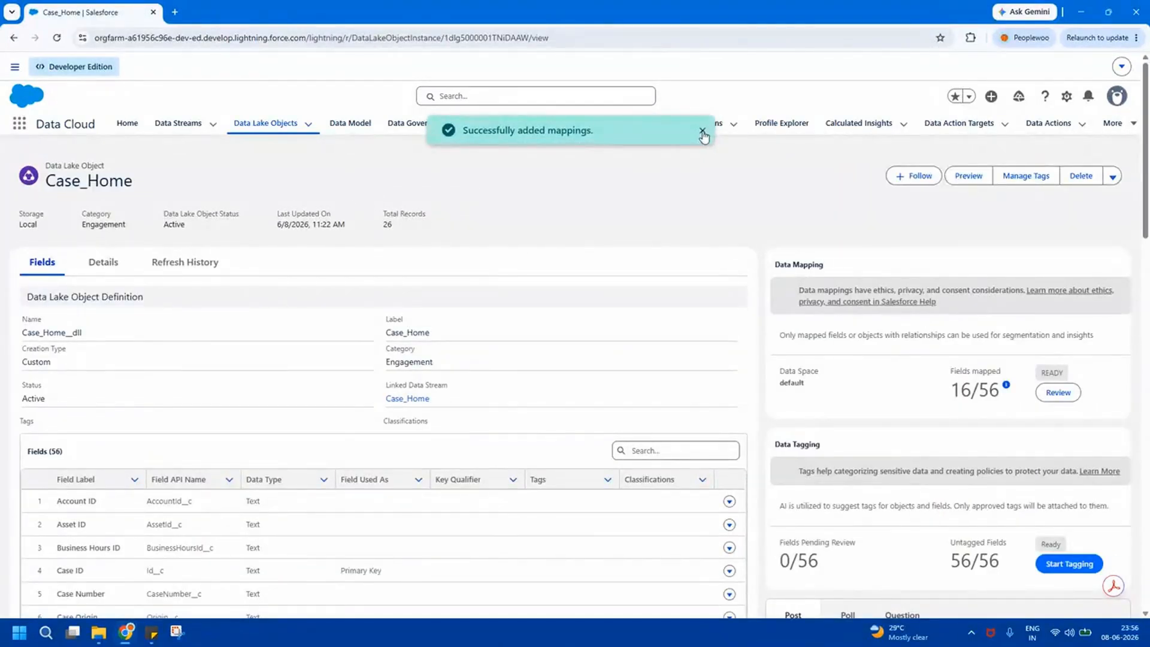
pyautogui.click(702, 131)
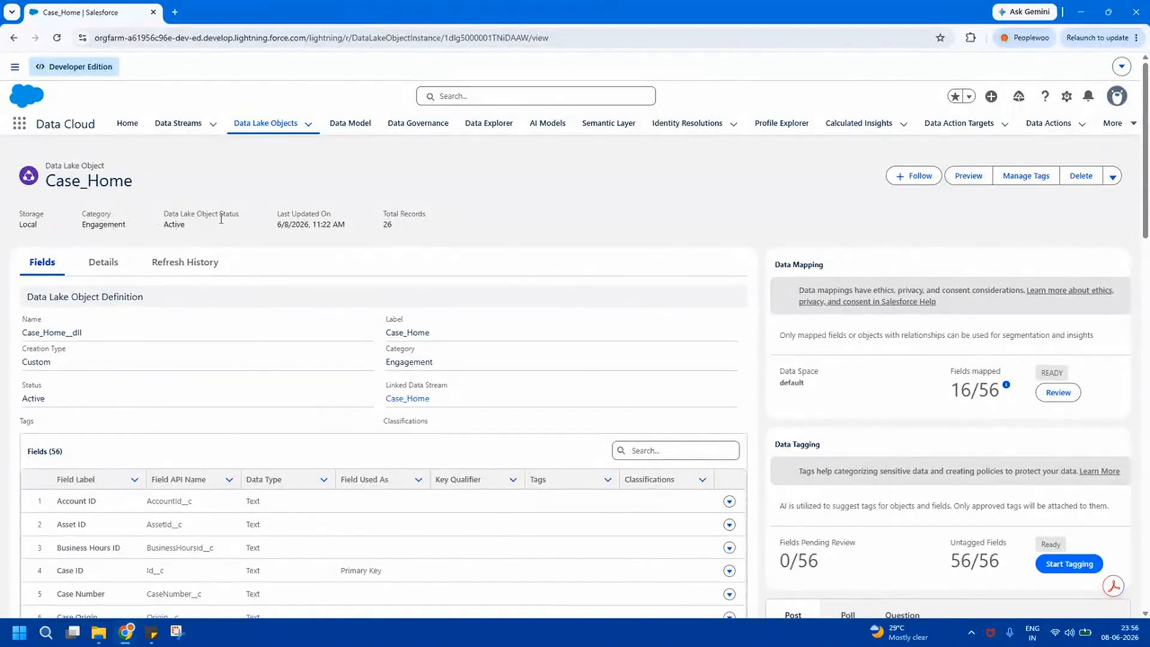
# Check the name and total record count of the Case_Home data lake object.
pyautogui.doubleClick(73, 179)
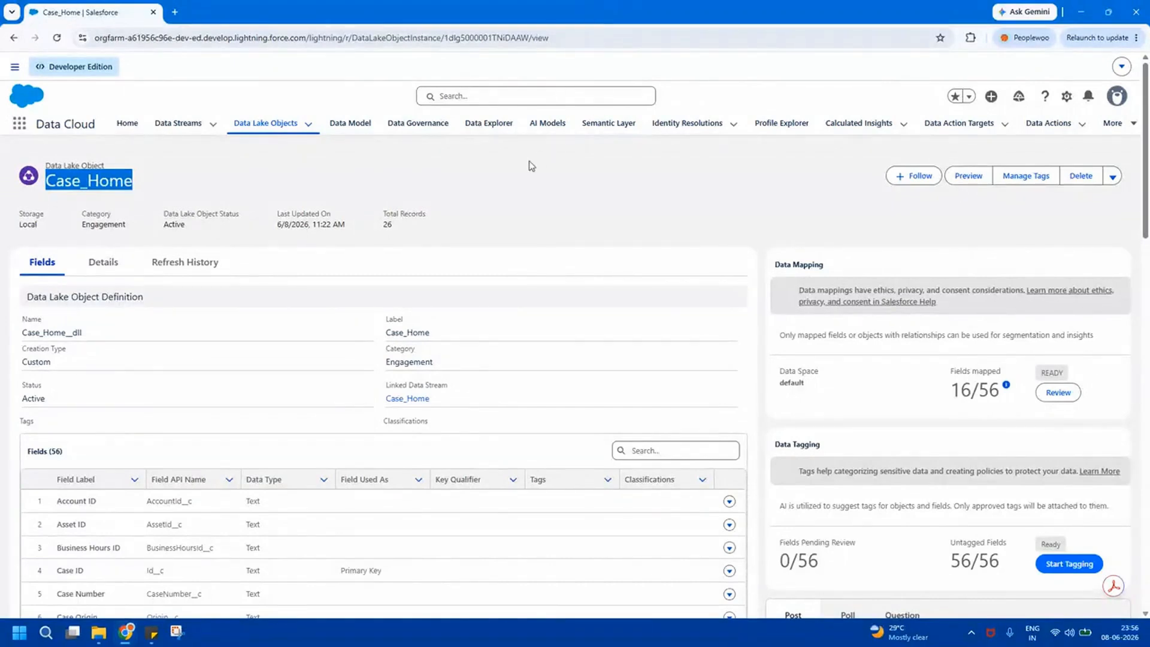
pyautogui.click(486, 205)
pyautogui.moveTo(381, 217); pyautogui.dragTo(402, 230)
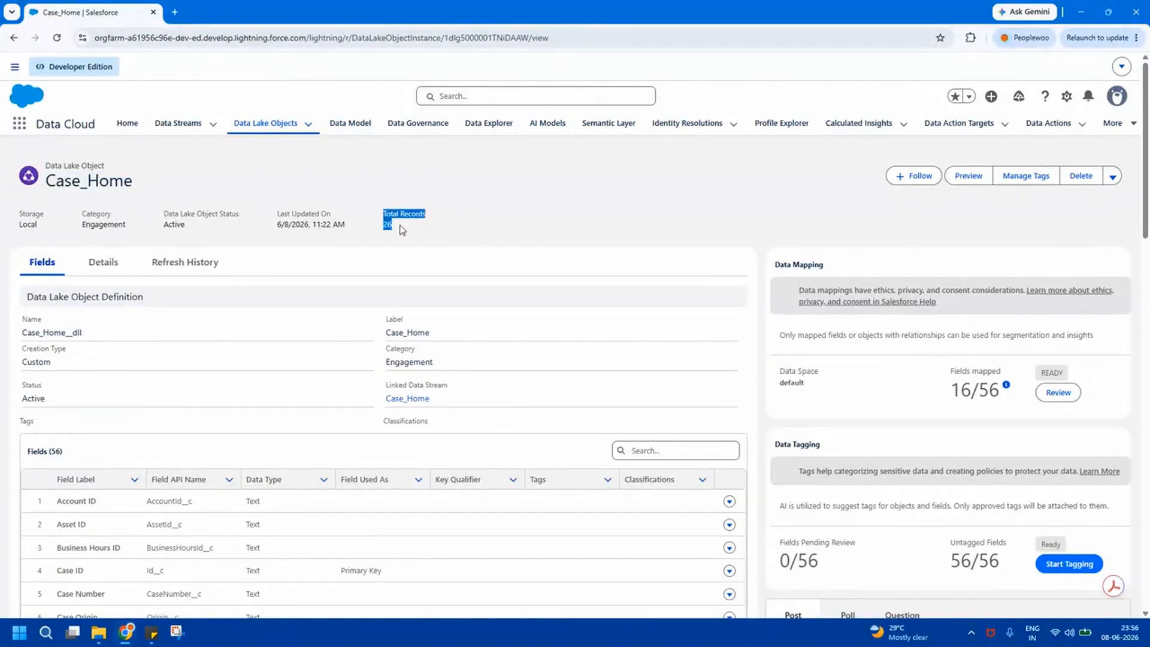
pyautogui.click(423, 225)
# Display the Case data model object's records in Data Explorer for the default data space and look through them.
pyautogui.click(495, 125)
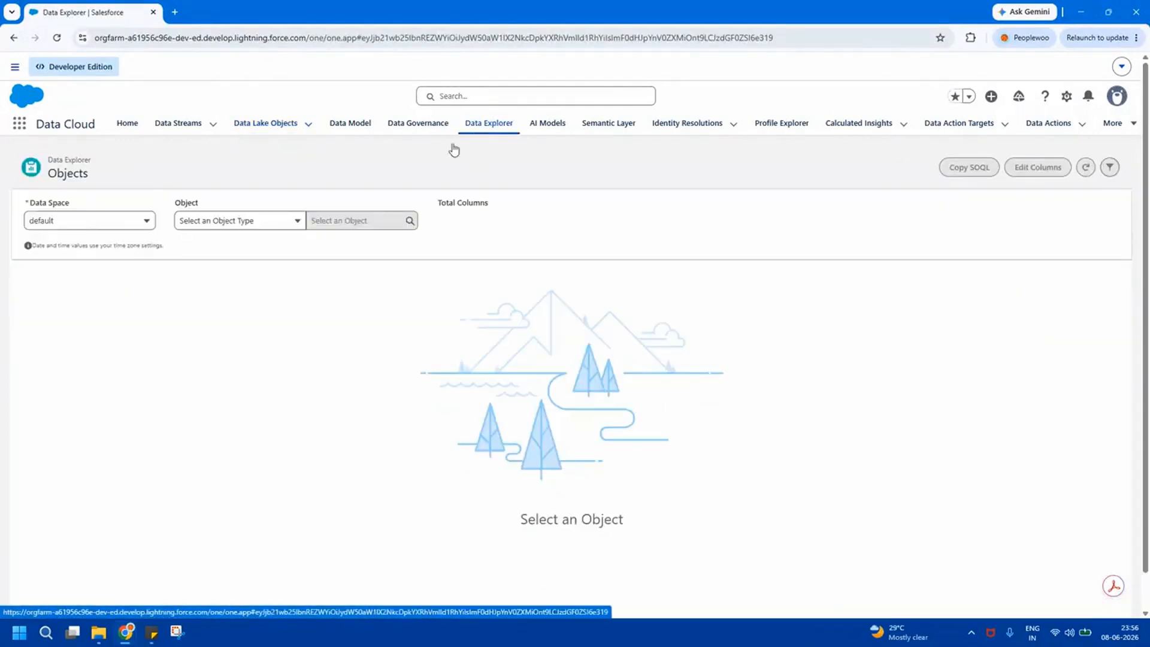
pyautogui.click(264, 223)
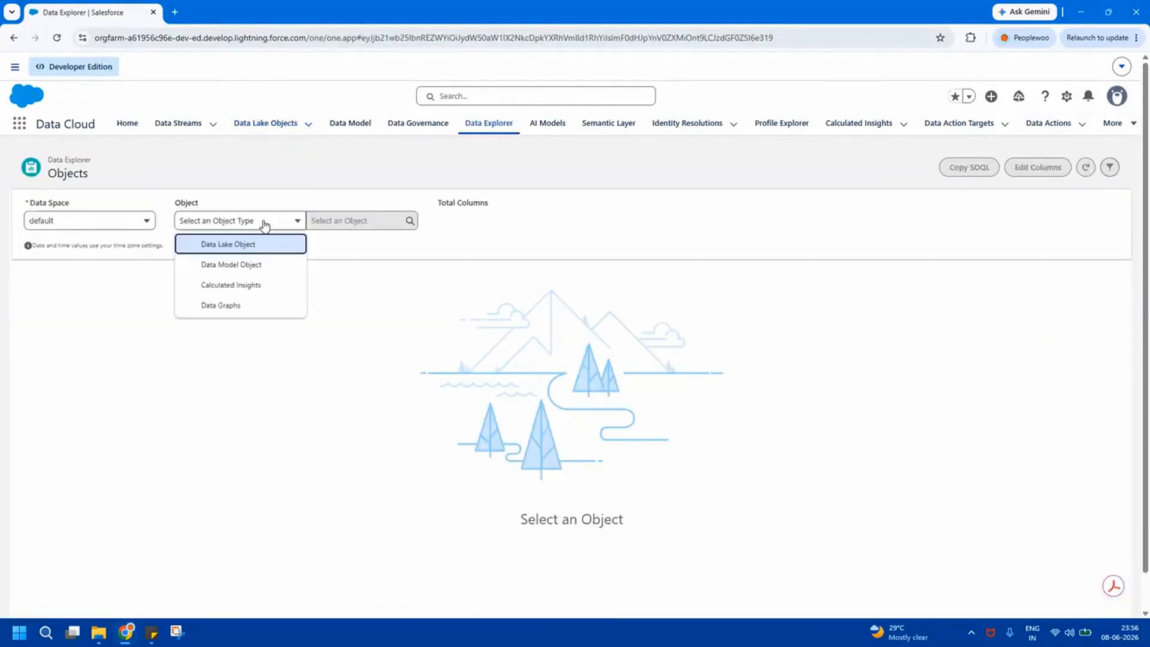
pyautogui.click(238, 265)
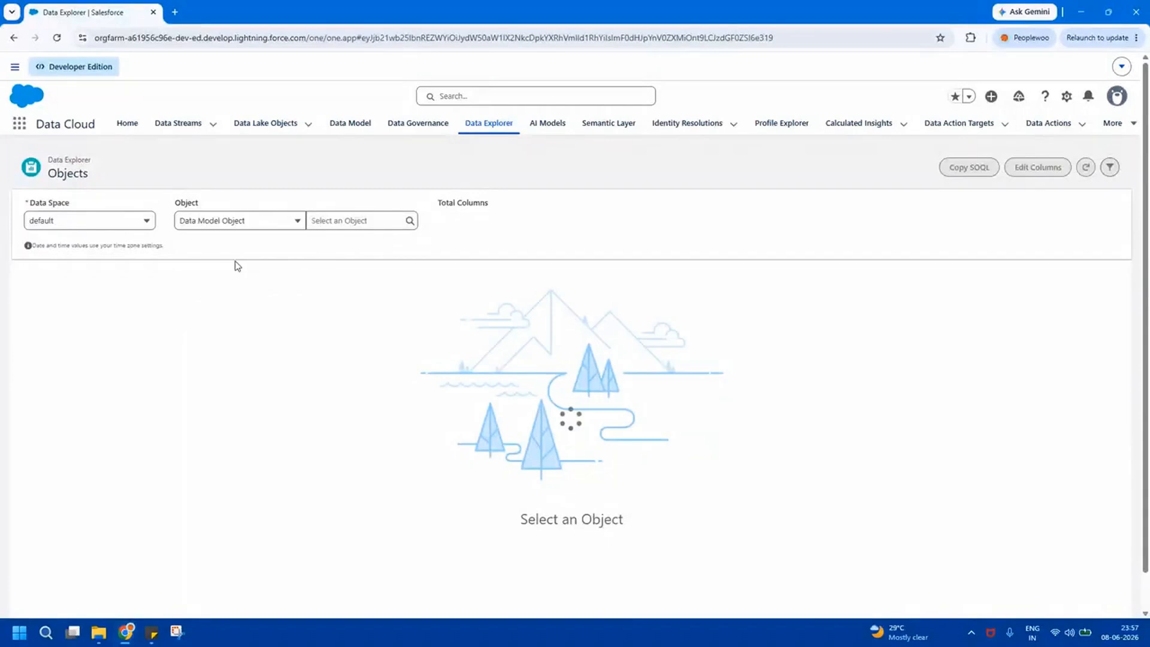
pyautogui.click(366, 223)
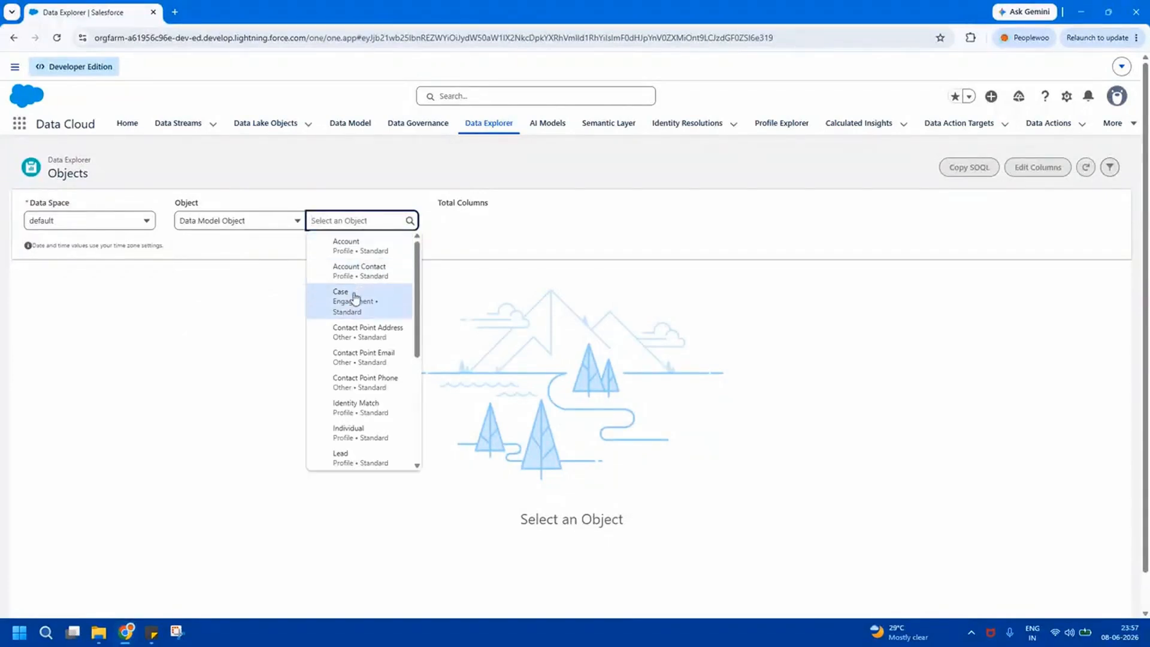
pyautogui.click(355, 298)
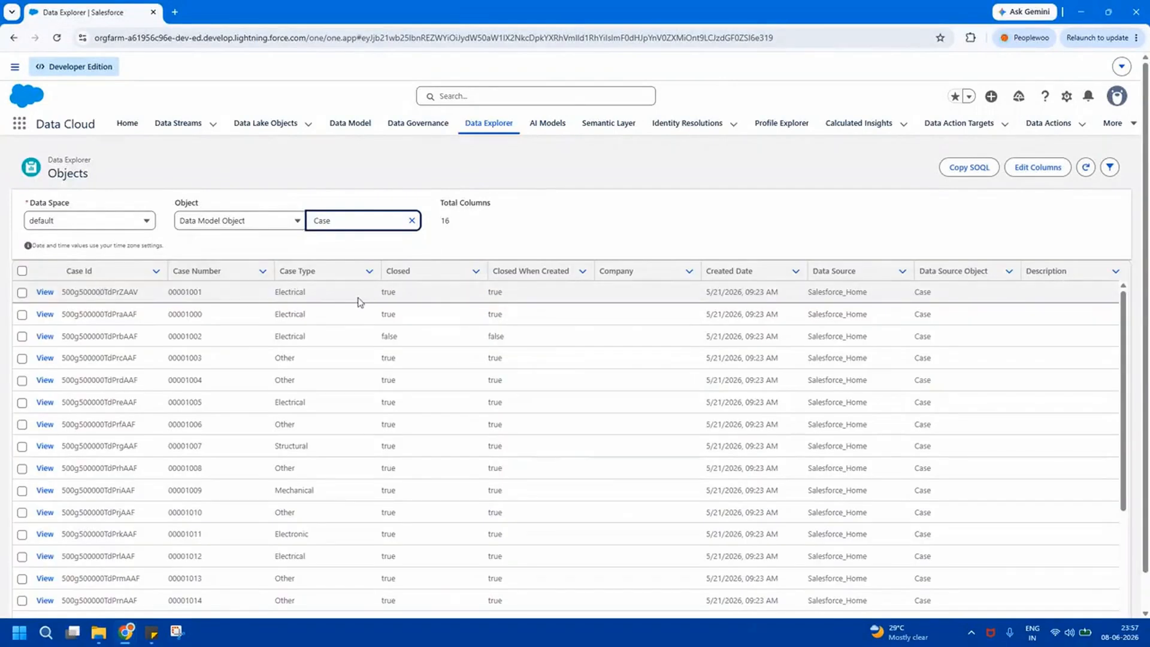
pyautogui.moveTo(79, 291); pyautogui.dragTo(975, 610)
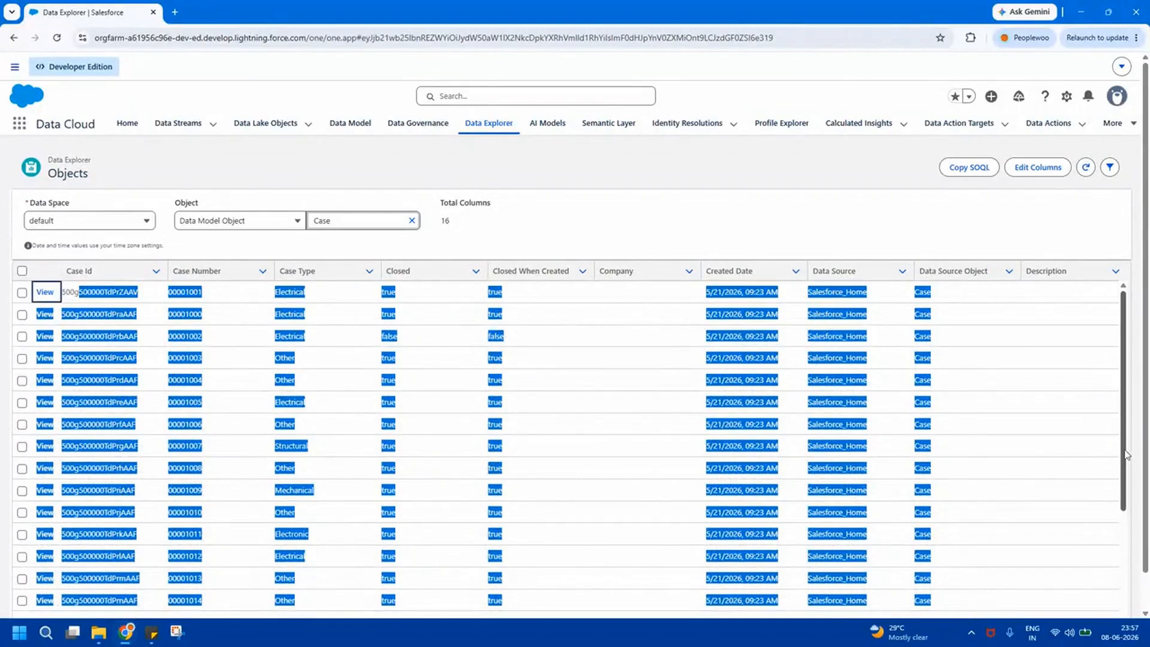
pyautogui.moveTo(1123, 456); pyautogui.dragTo(1141, 382)
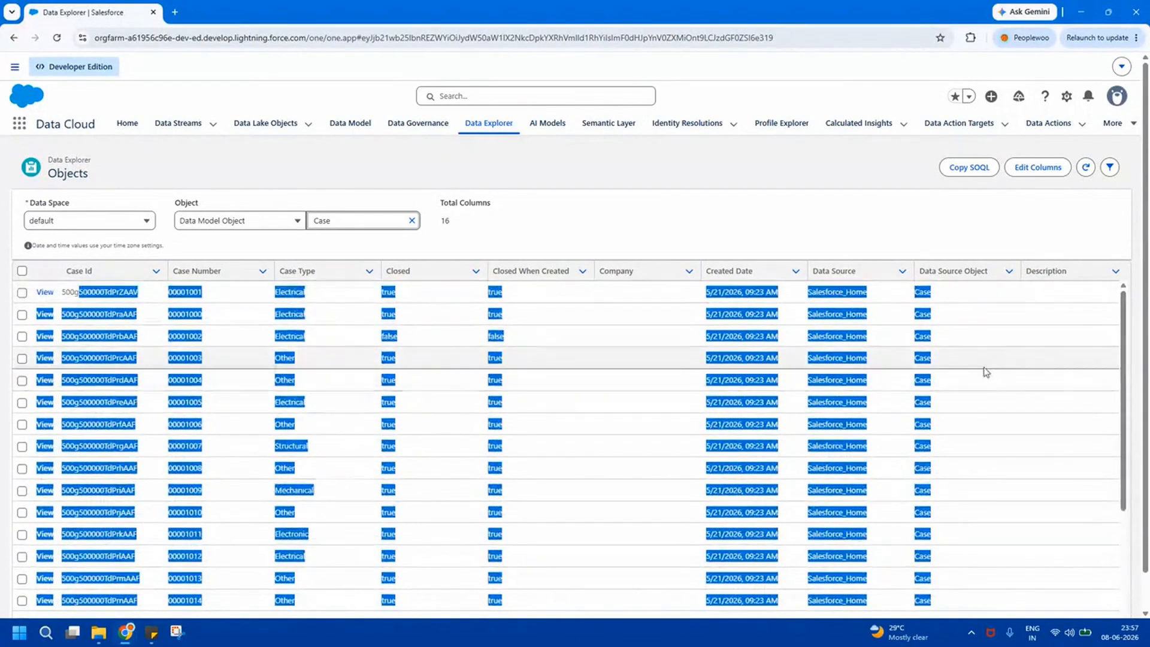
pyautogui.click(714, 359)
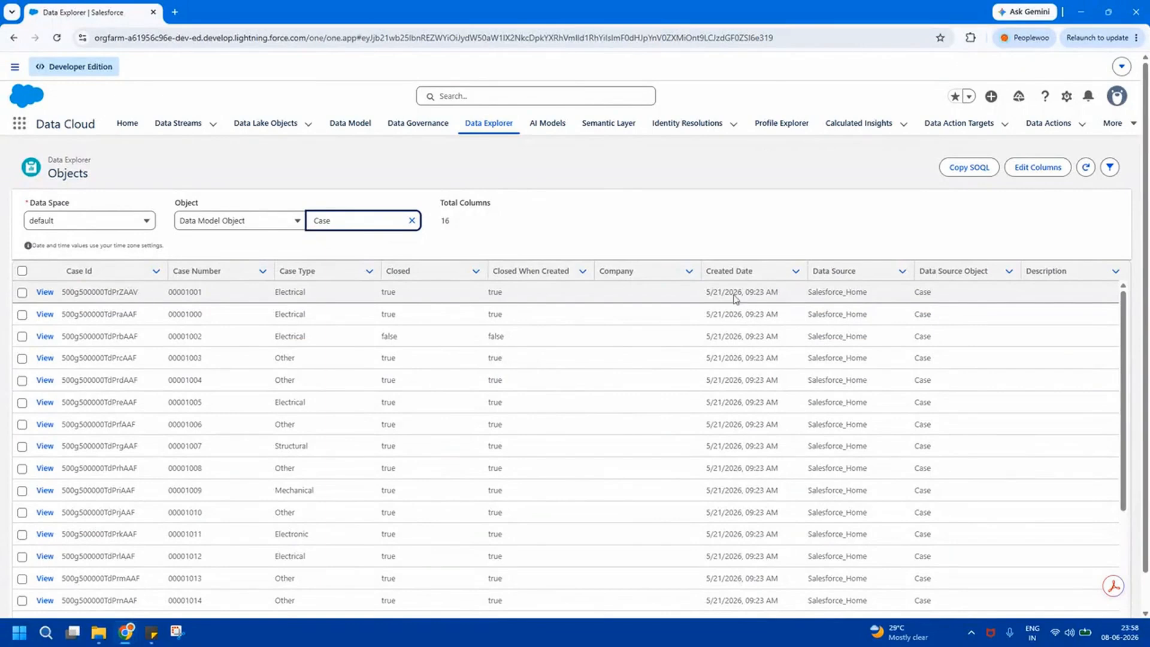
# Copy the Case Id of the first listed record and duplicate the Data Explorer page in a second browser tab.
pyautogui.doubleClick(109, 292)
pyautogui.hotkey('ctrl', 'c')
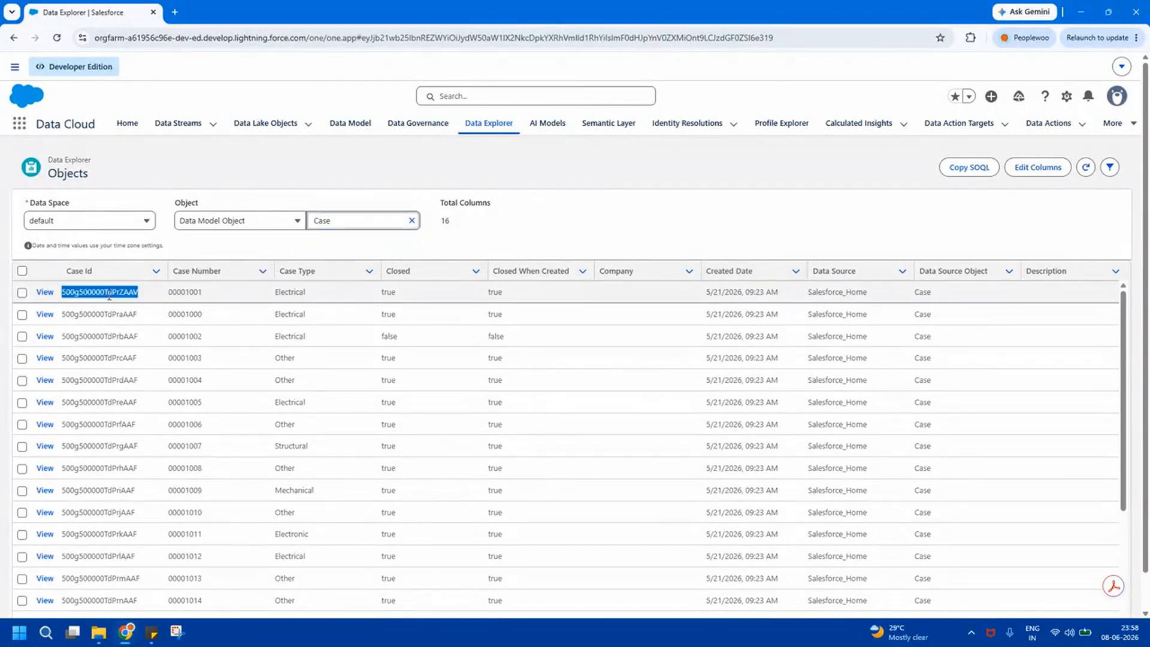
pyautogui.rightClick(76, 12)
pyautogui.click(141, 126)
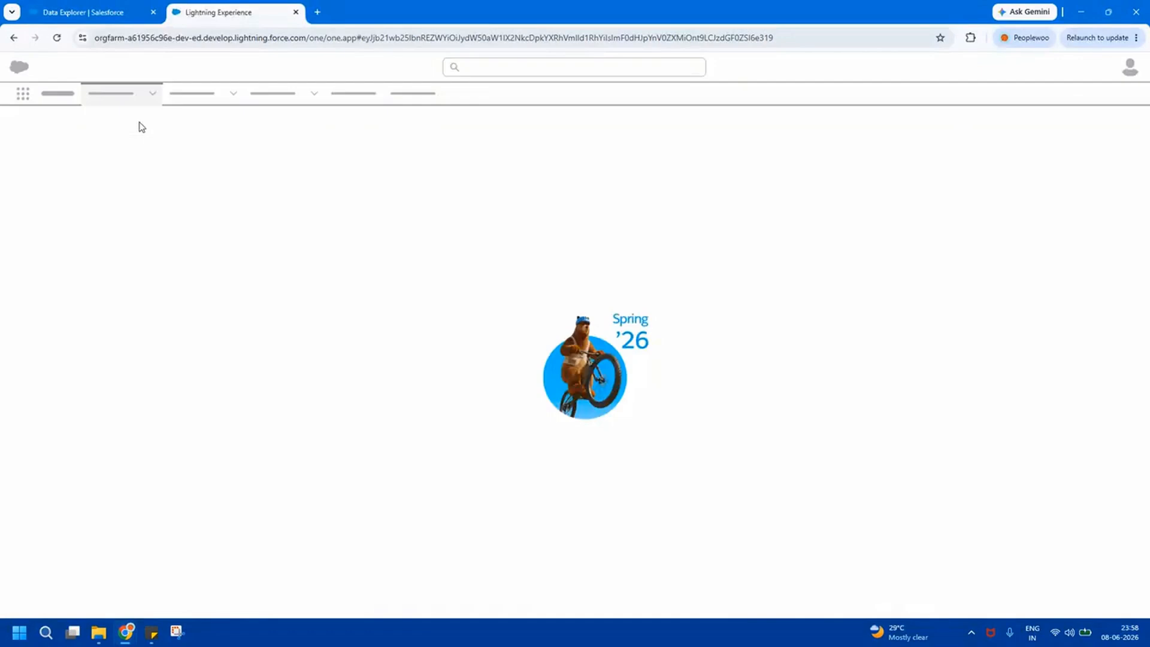
pyautogui.click(92, 12)
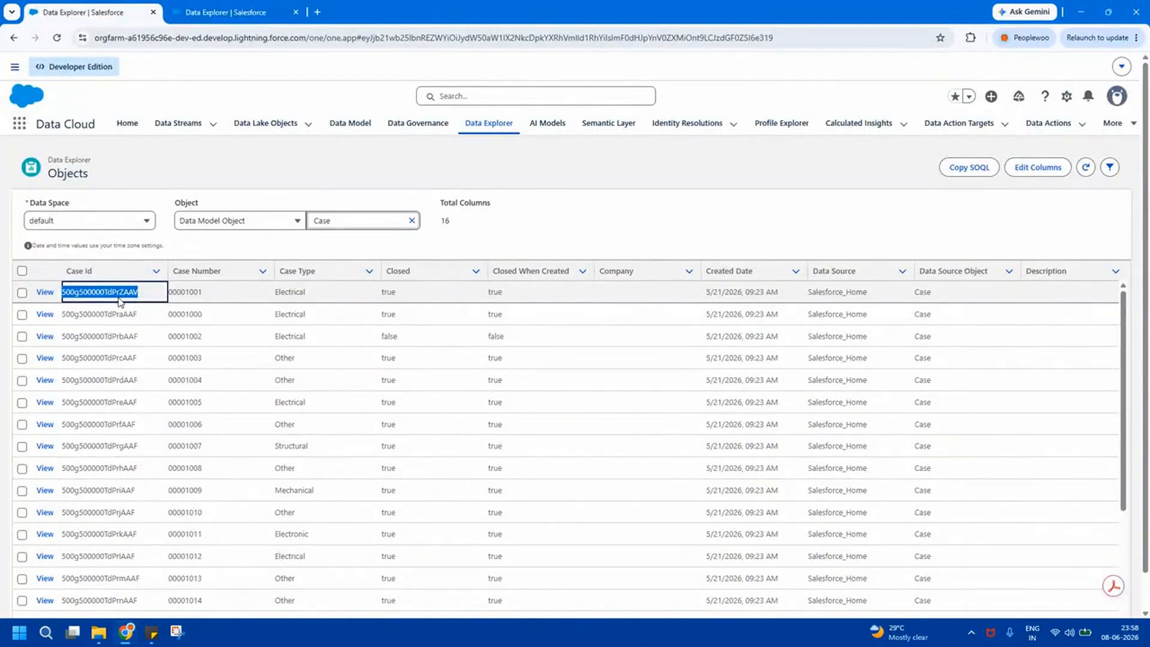
pyautogui.click(225, 12)
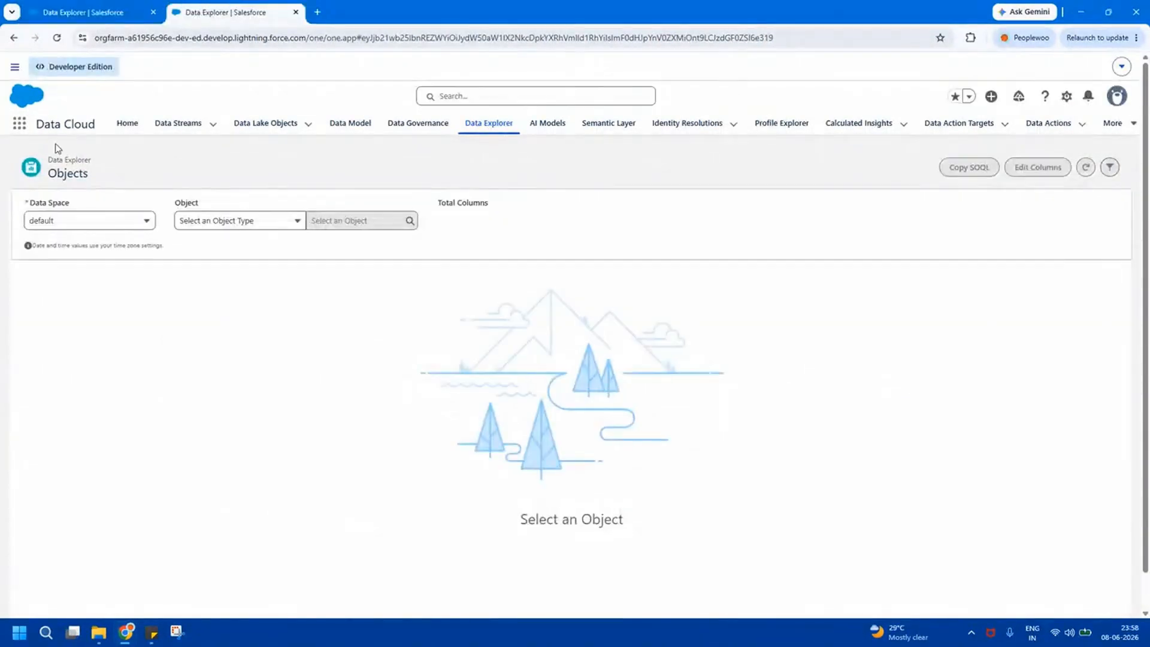
# Switch to the Service app in the duplicated tab and open the case about electrical wiring installation for GC5060.
pyautogui.click(20, 124)
pyautogui.write('ser')
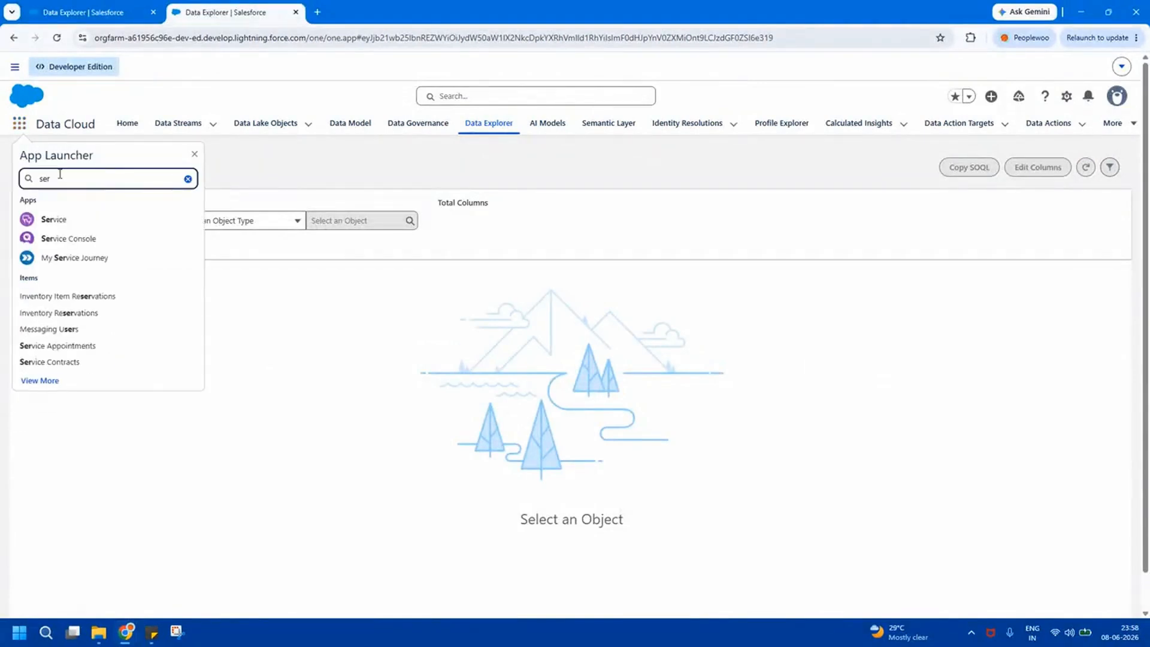
pyautogui.click(57, 222)
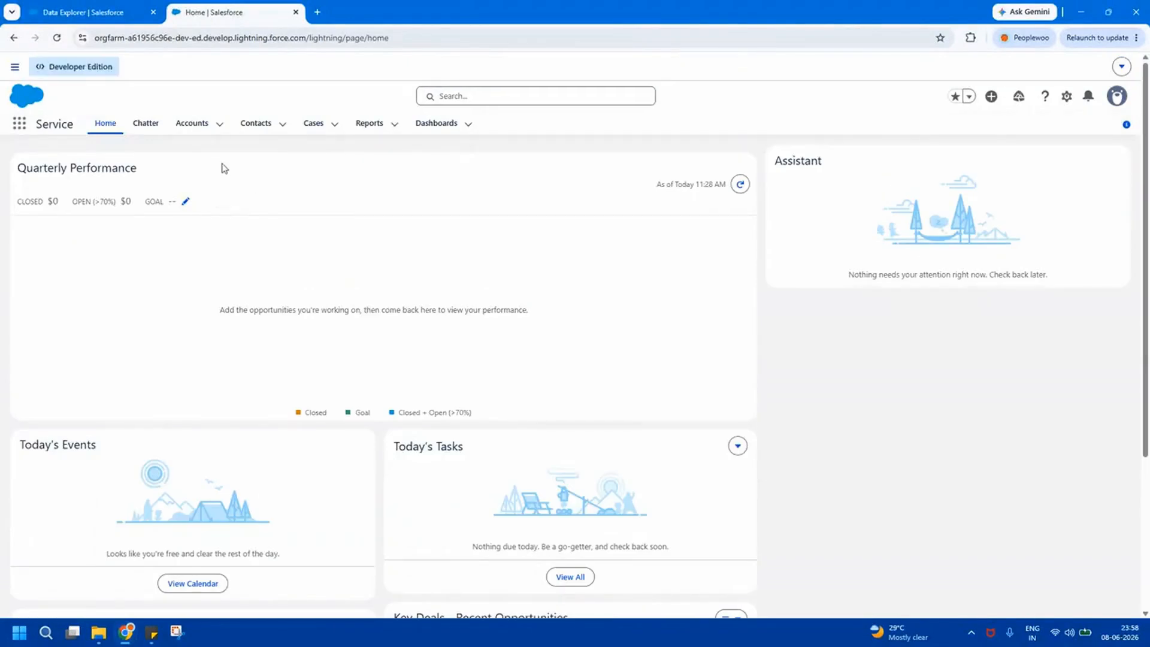
pyautogui.click(304, 134)
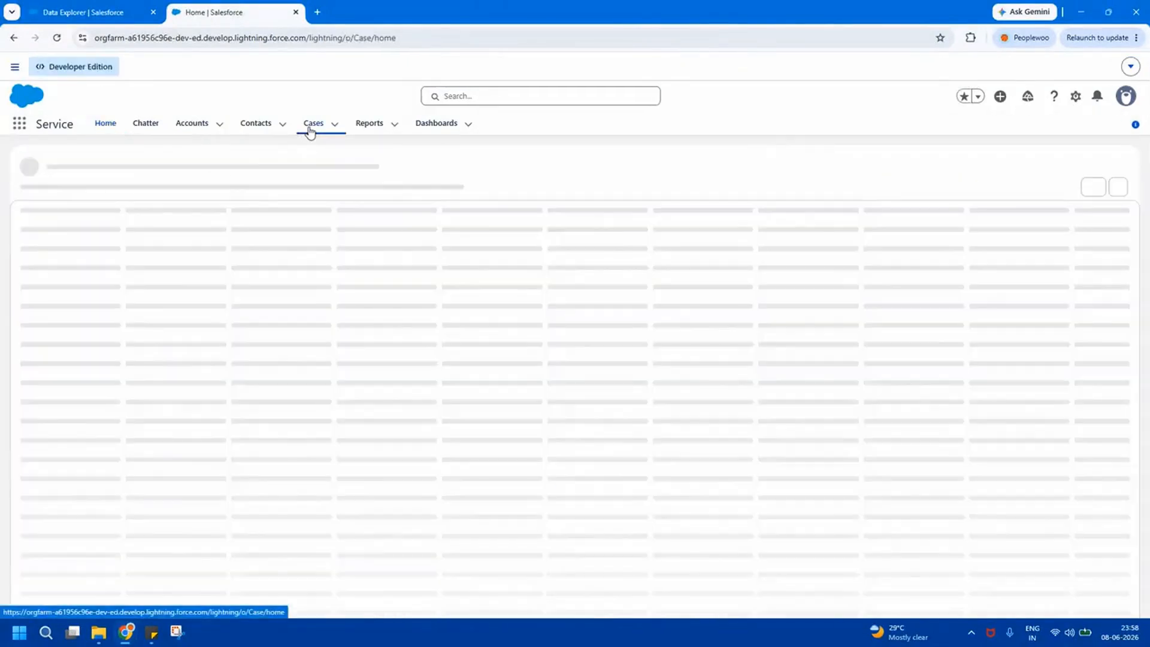
pyautogui.click(83, 255)
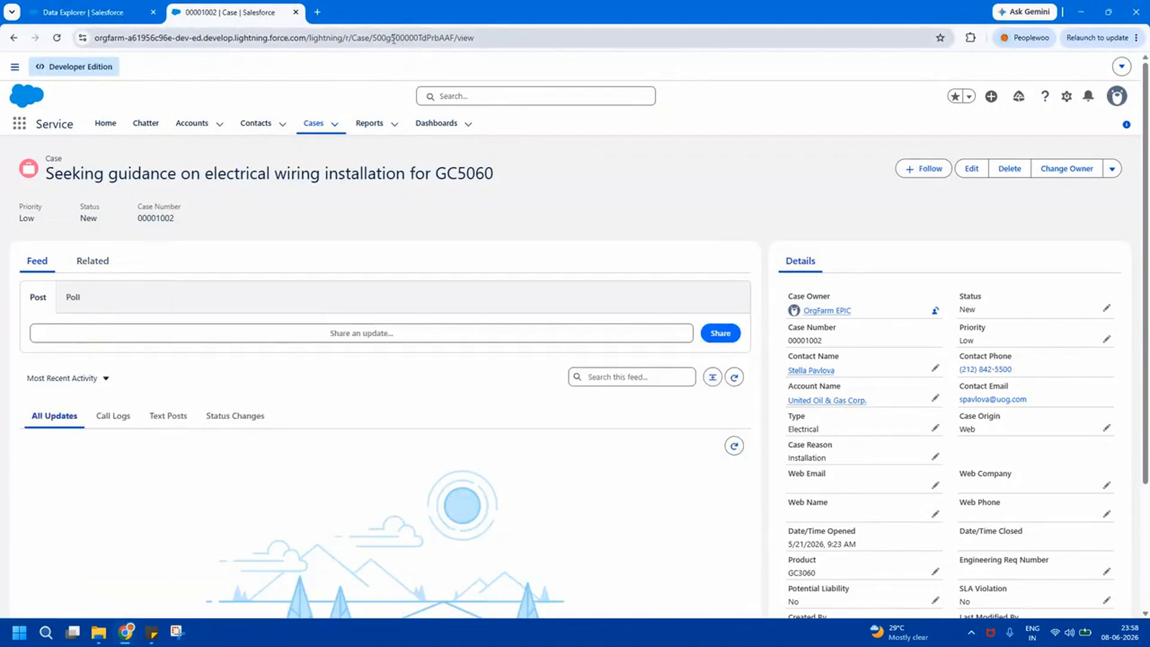
# Replace the record ID in the case page's URL with the copied Case Id and load that case.
pyautogui.doubleClick(424, 38)
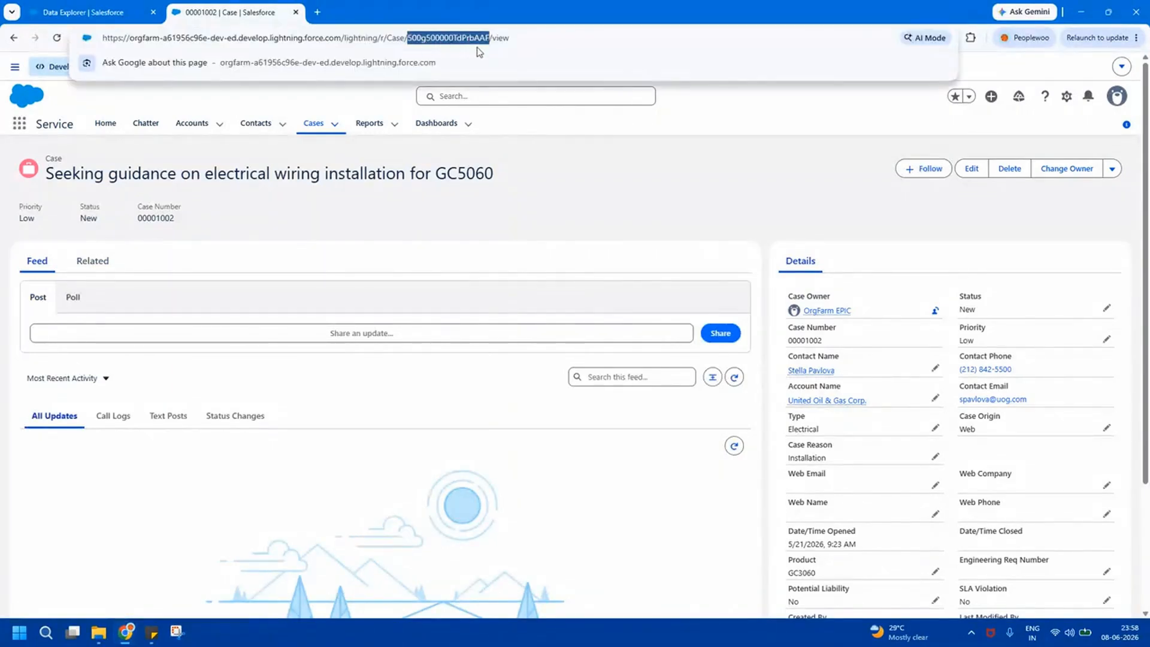
pyautogui.hotkey('ctrl', 'v')
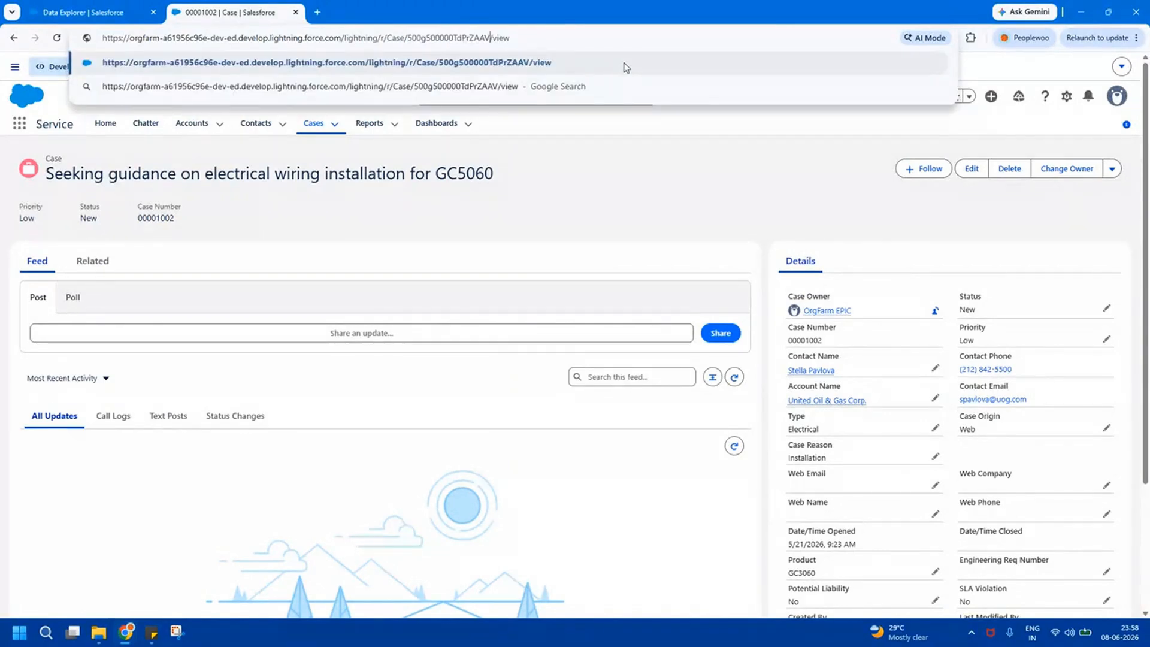
pyautogui.press('Return')
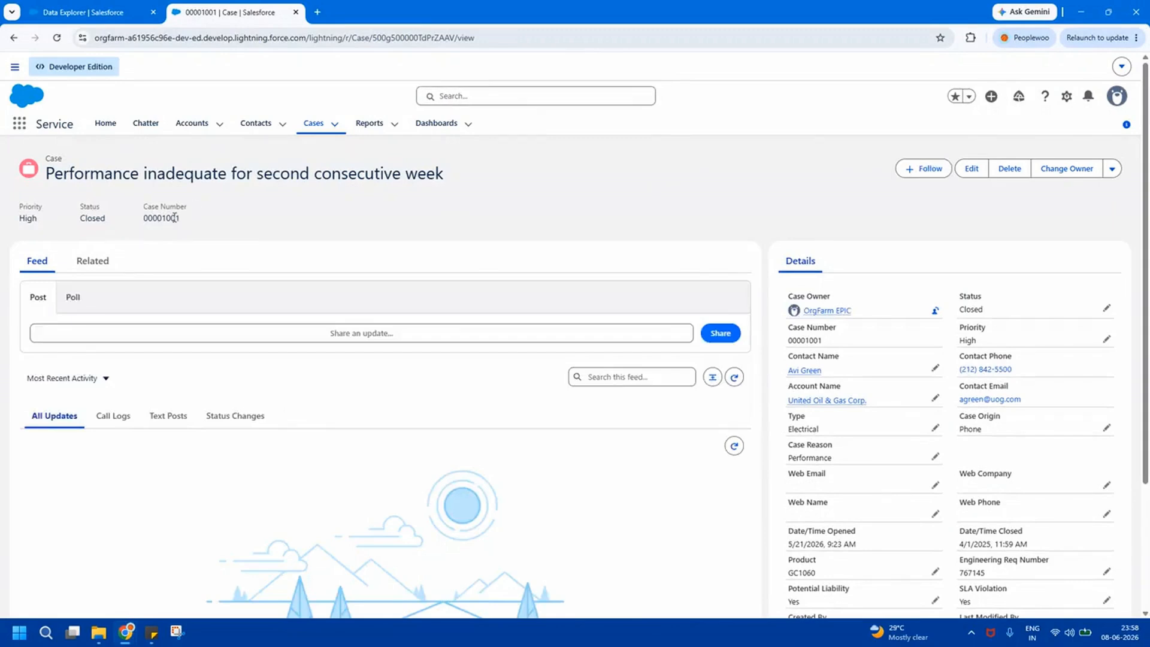
# Copy the opened case's case number and find it among the Case records on the Data Explorer page.
pyautogui.doubleClick(164, 217)
pyautogui.hotkey('ctrl', 'c')
pyautogui.click(87, 12)
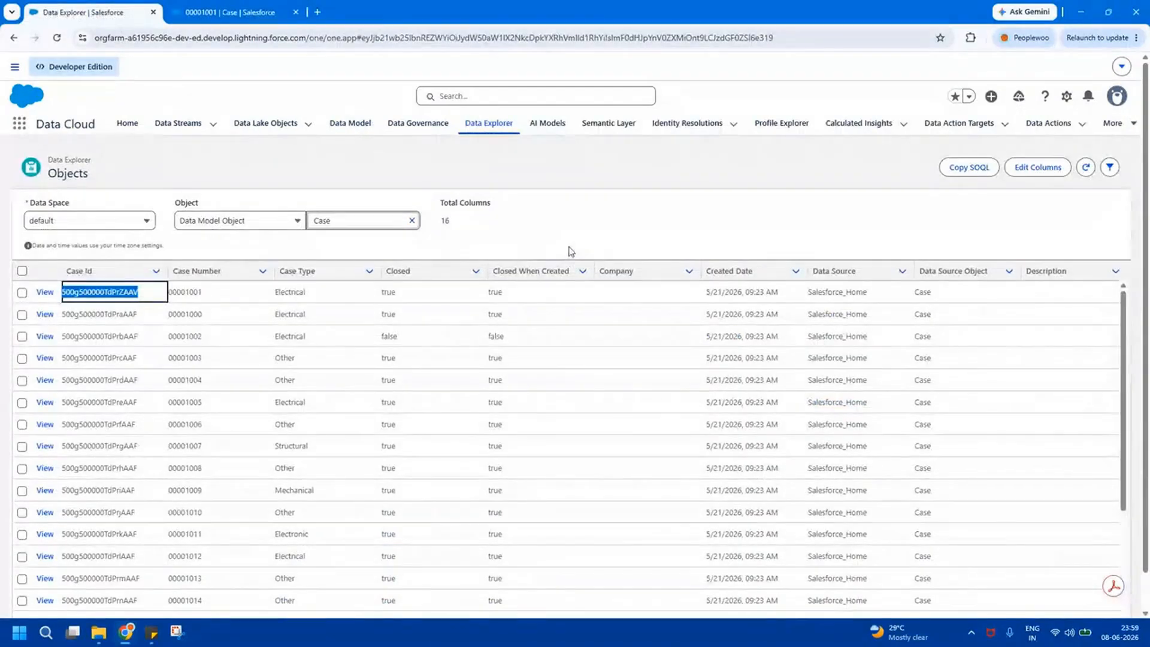
pyautogui.hotkey('ctrl', 'f')
pyautogui.hotkey('ctrl', 'v')
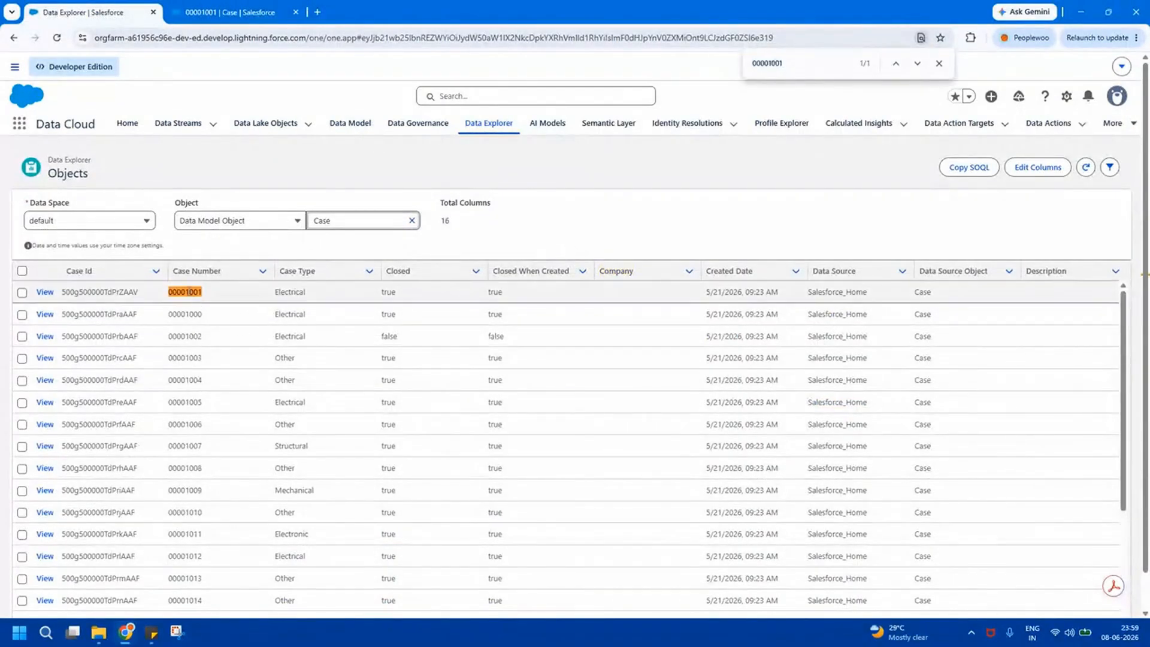
pyautogui.click(192, 292)
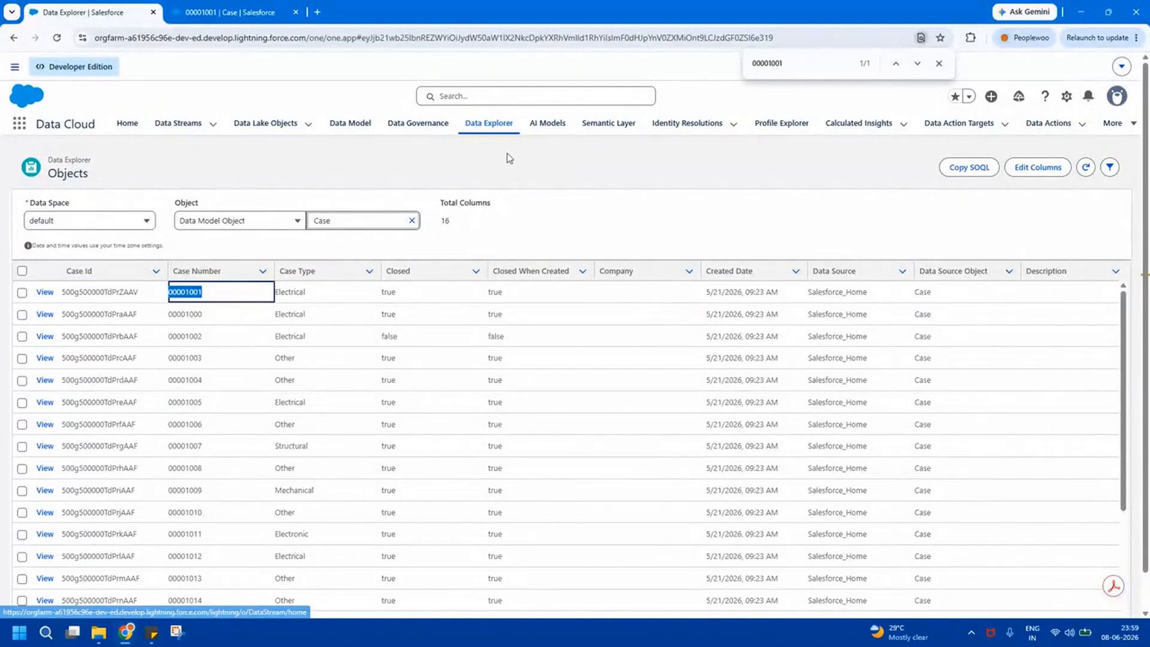
# Open the Case data model object's details from the mapped data model objects and check its category.
pyautogui.click(352, 127)
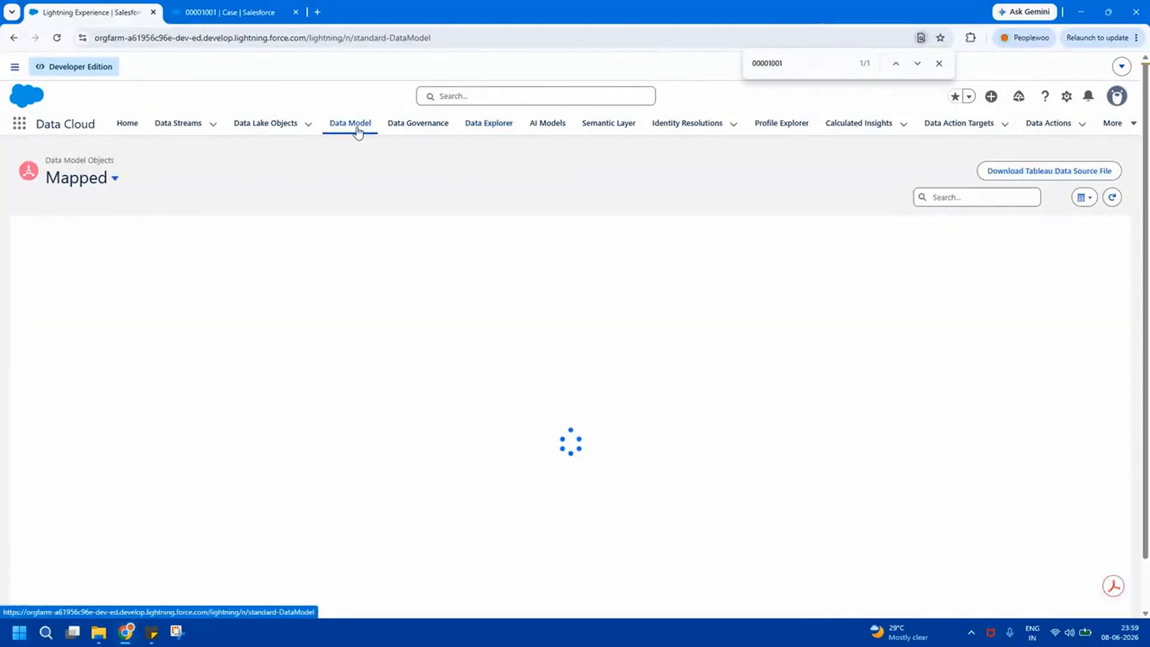
pyautogui.click(81, 297)
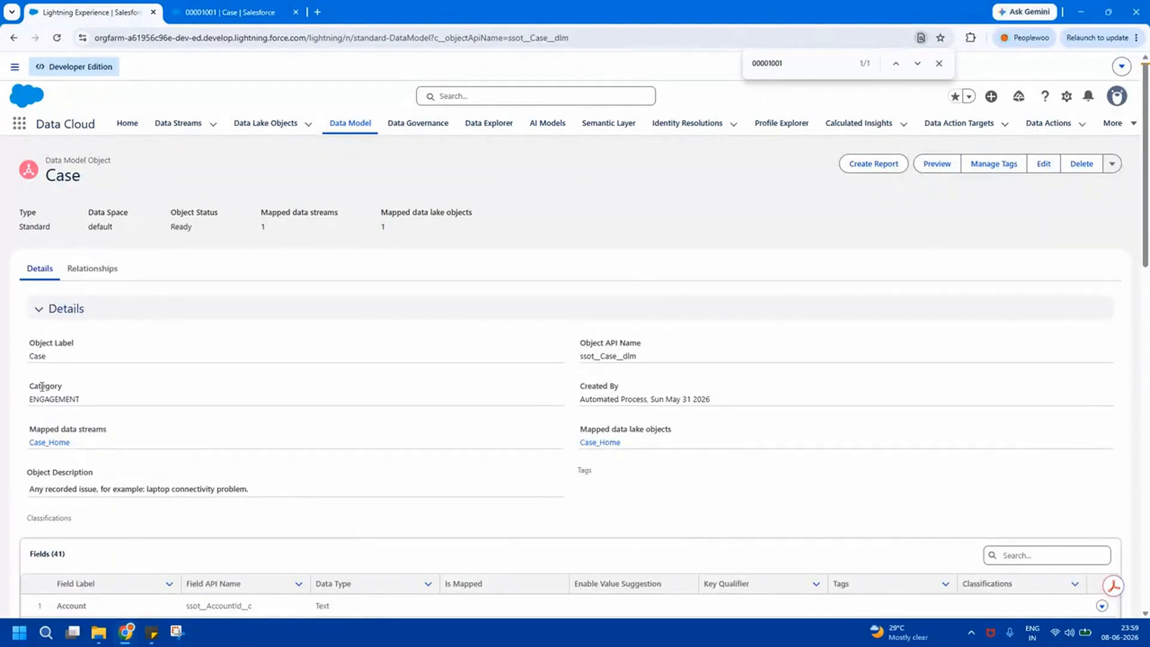
pyautogui.moveTo(26, 385); pyautogui.dragTo(97, 400)
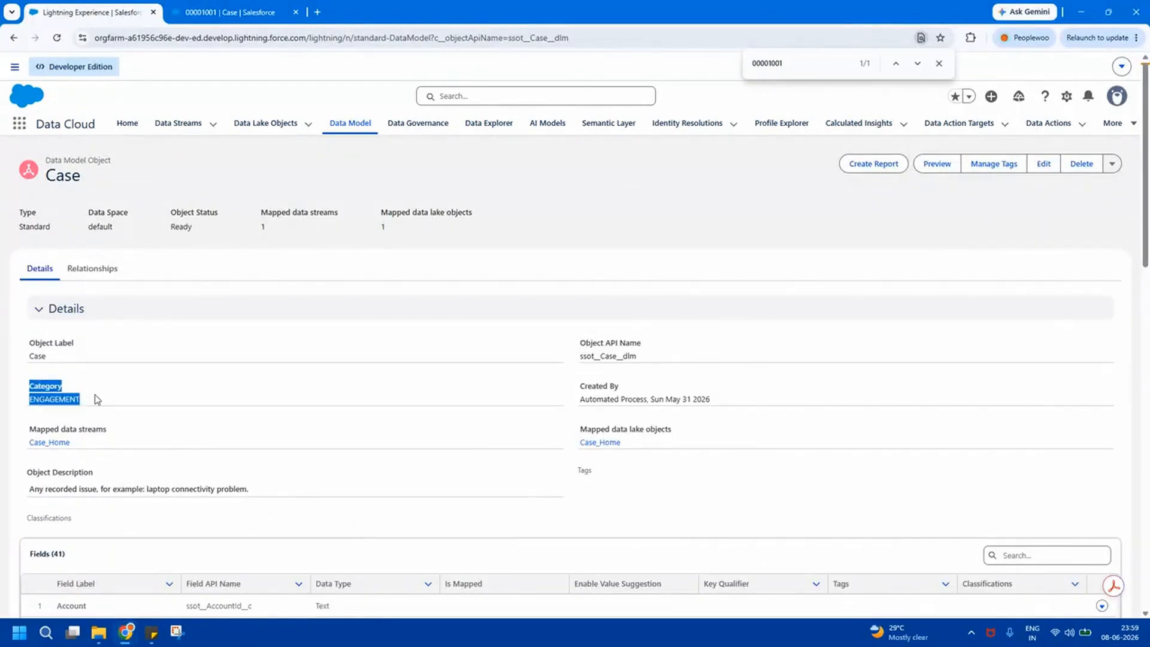
pyautogui.moveTo(97, 400); pyautogui.dragTo(23, 392)
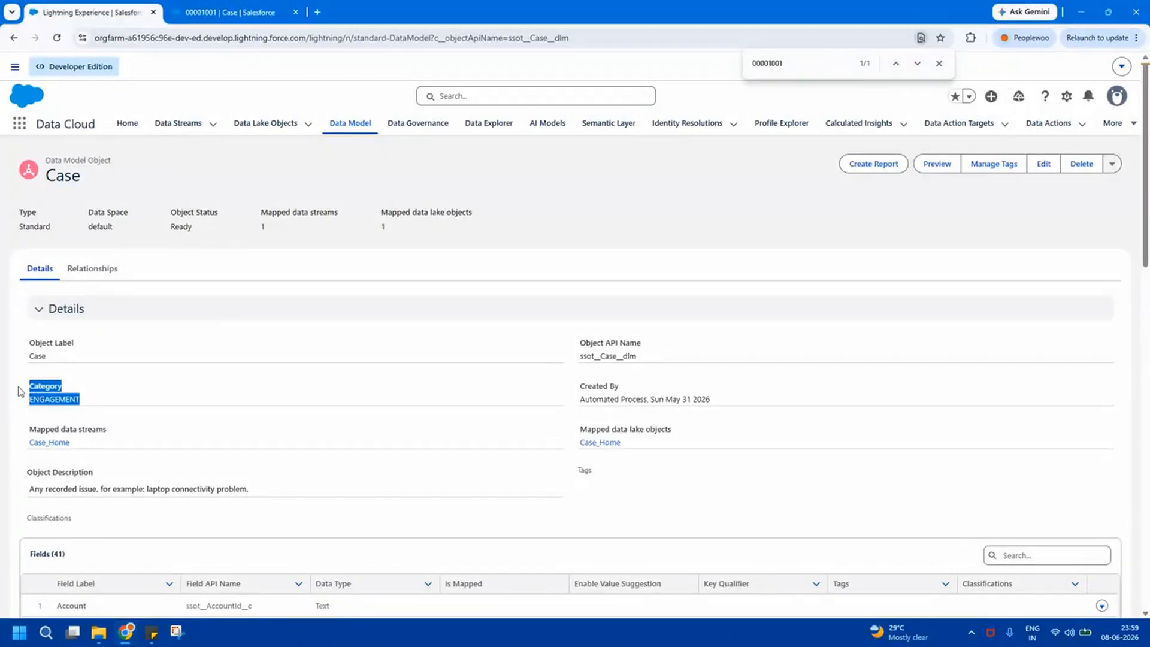